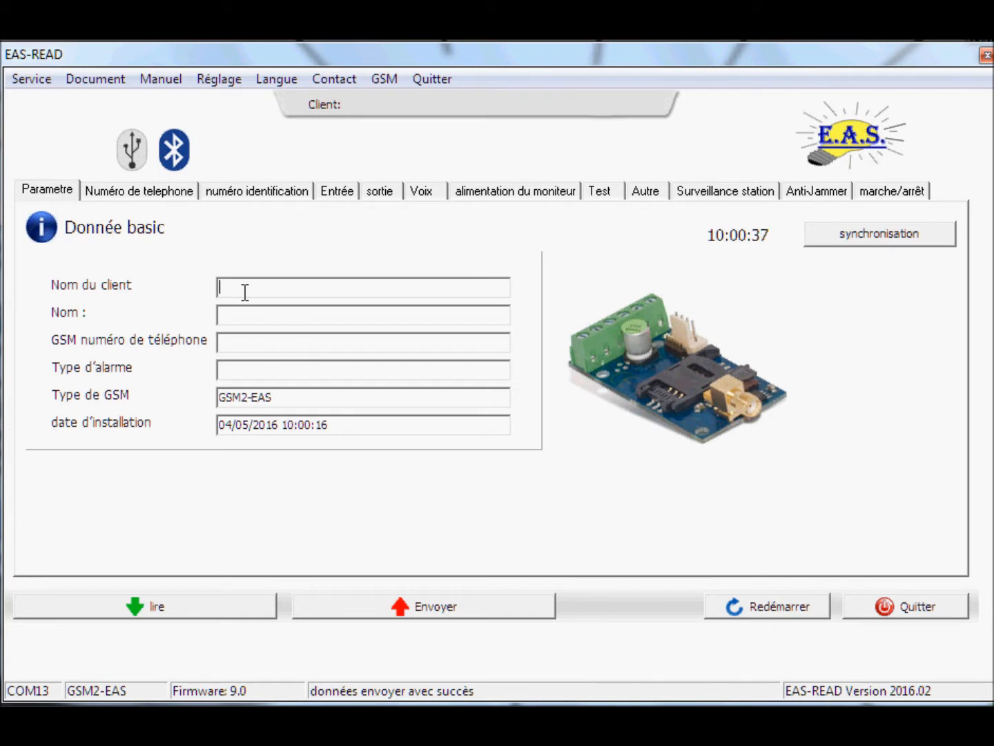
# Enter 'eas alarme service' as the client name and store the first two alarm phone numbers
pyautogui.write('eas alarme service')
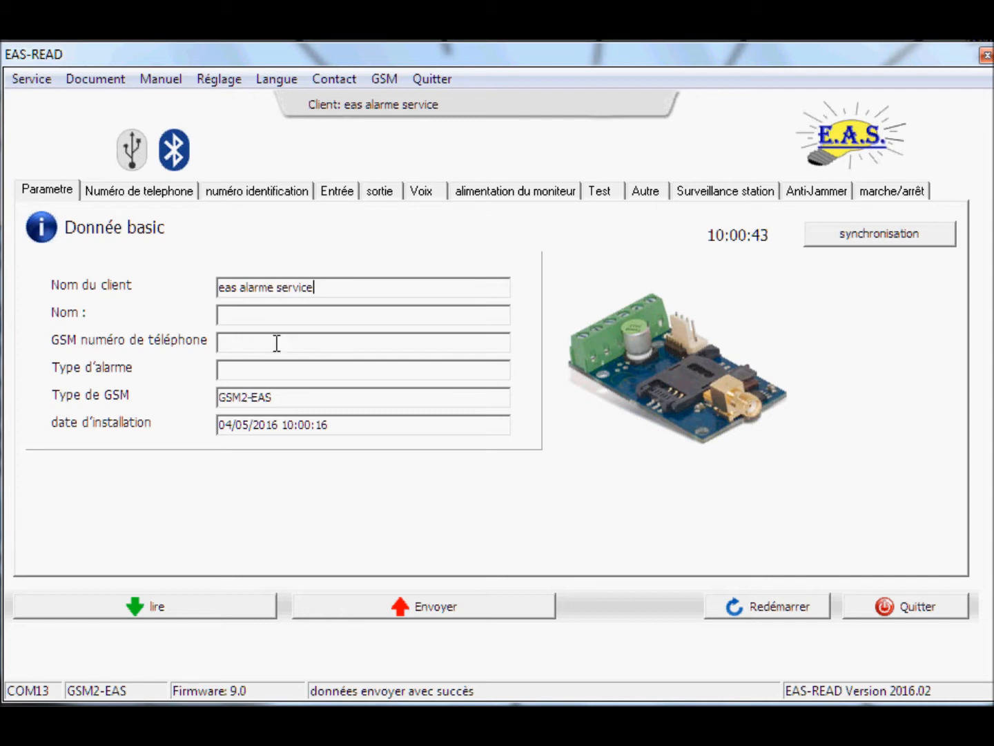
pyautogui.click(131, 192)
pyautogui.click(144, 305)
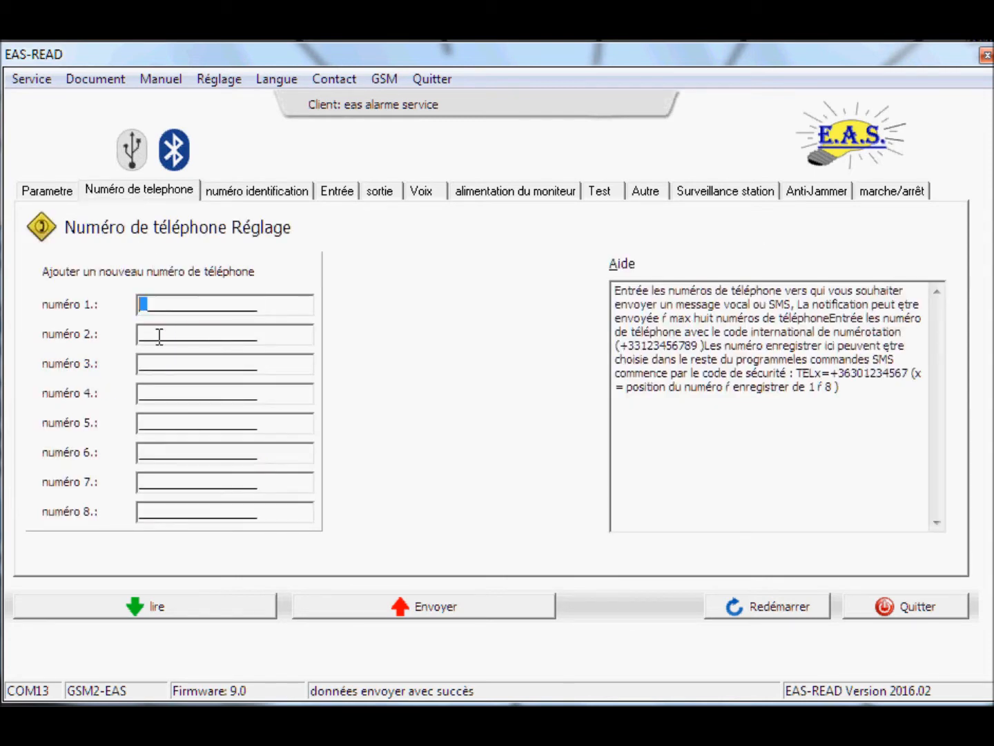
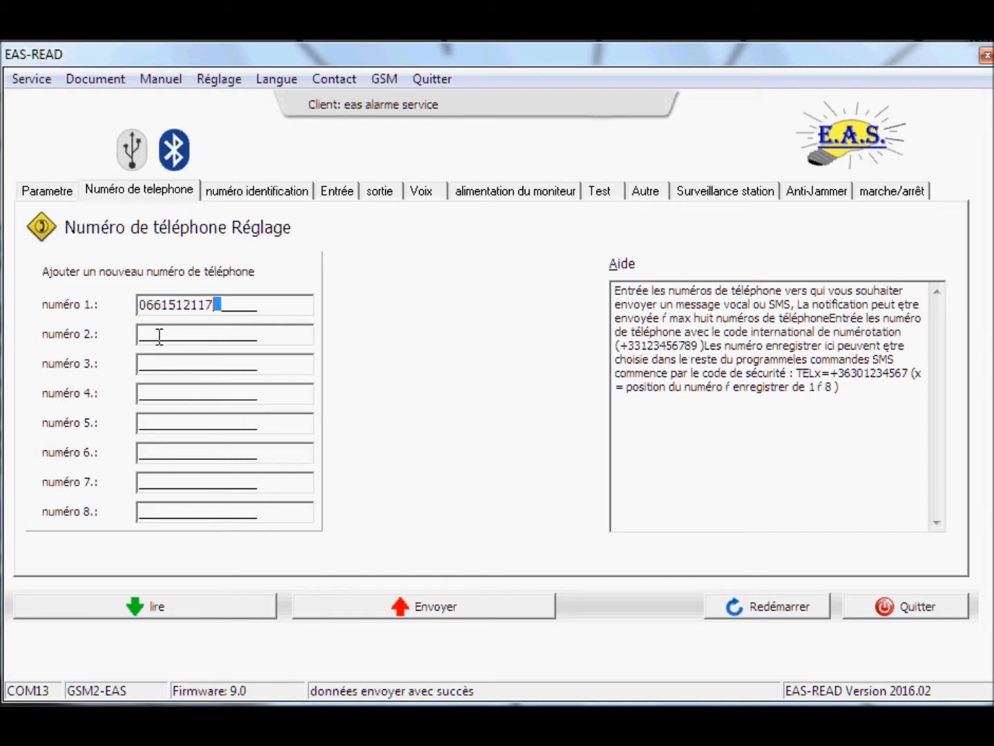
pyautogui.click(143, 334)
pyautogui.click(242, 190)
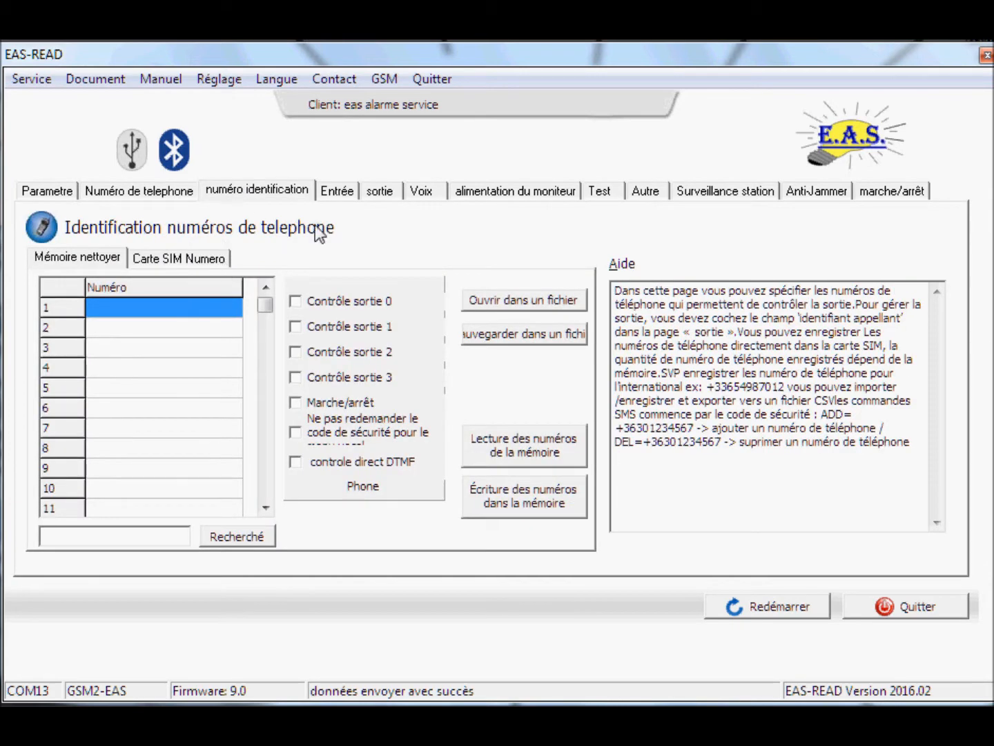
# Make input 1 normally open with siren off, voice message on and DTMF end-of-call on
pyautogui.click(330, 194)
pyautogui.click(77, 265)
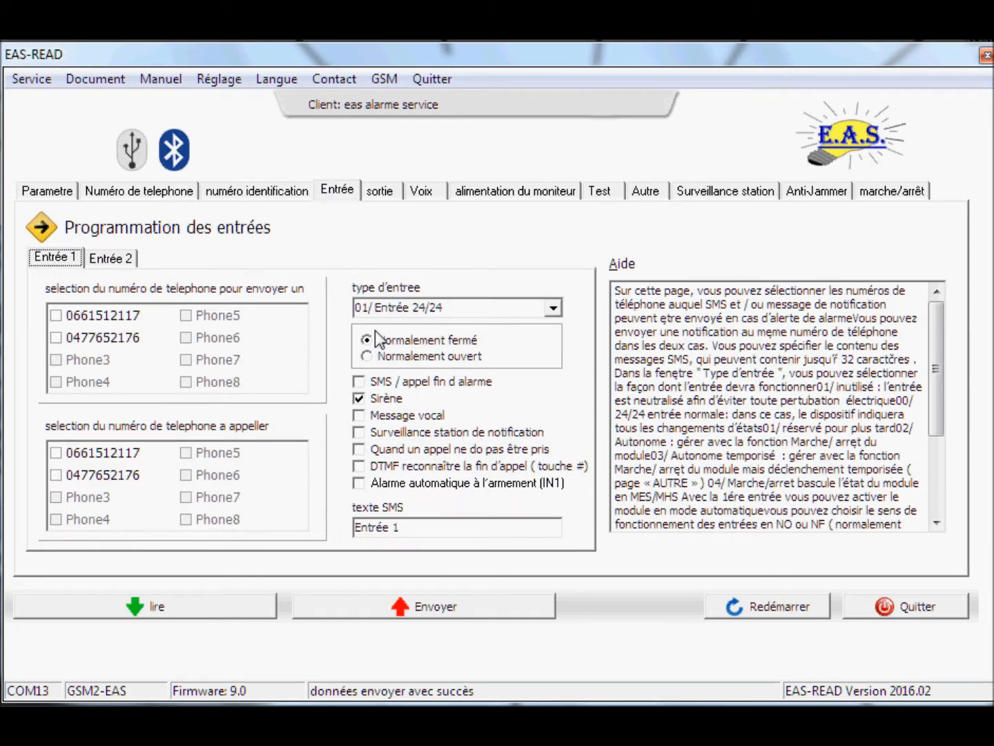
pyautogui.click(368, 357)
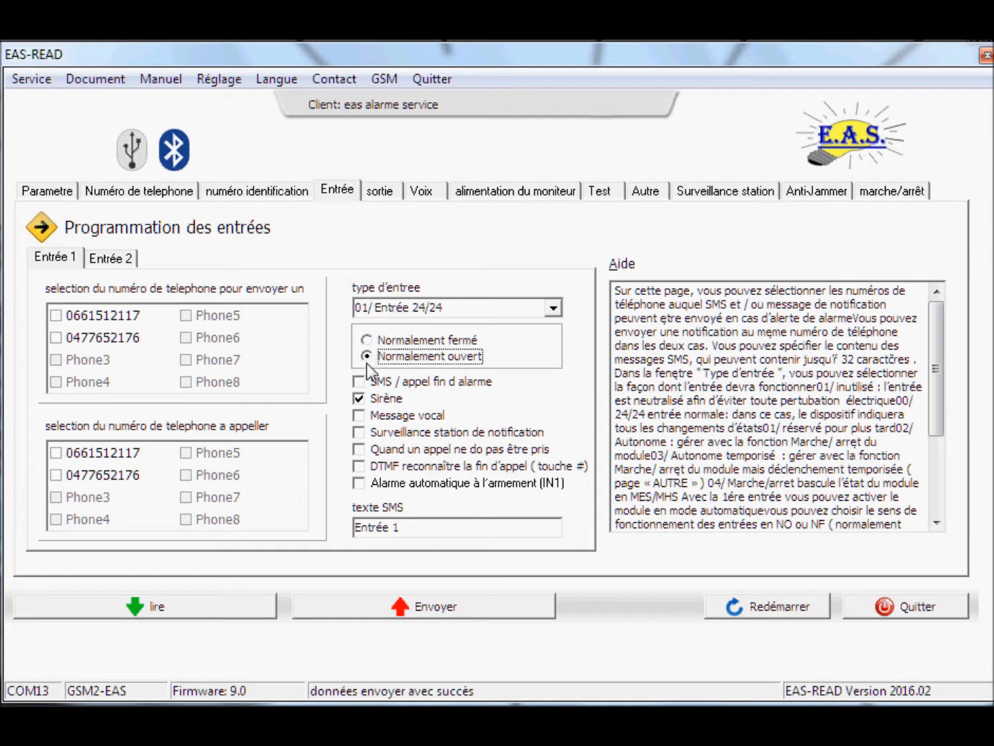
pyautogui.click(359, 399)
pyautogui.click(359, 415)
pyautogui.click(360, 466)
# Set input 1's SMS to 'alarme intrusion maison', texting the first number and calling both numbers
pyautogui.moveTo(413, 529); pyautogui.dragTo(307, 539)
pyautogui.write('alar')
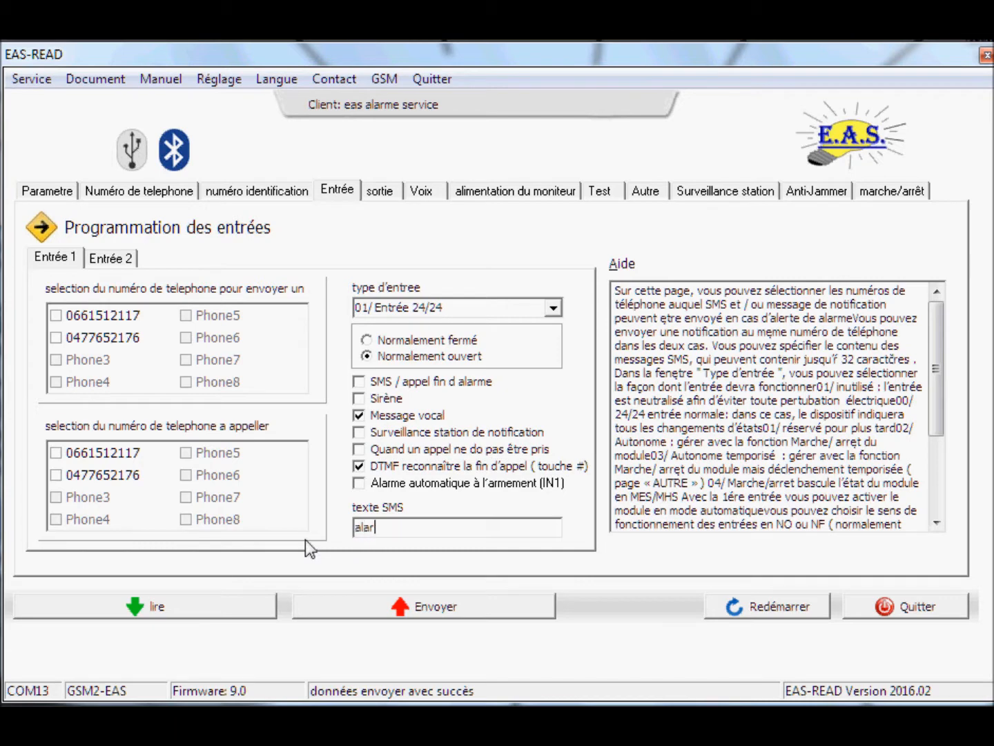
pyautogui.write('me intrusion maison')
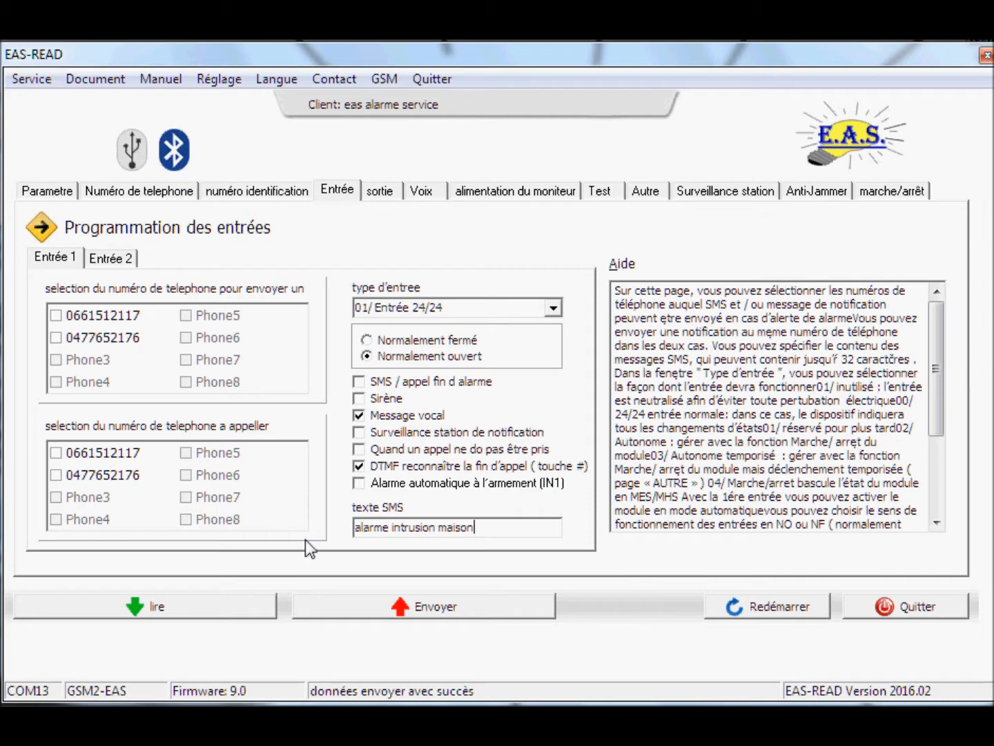
pyautogui.click(54, 316)
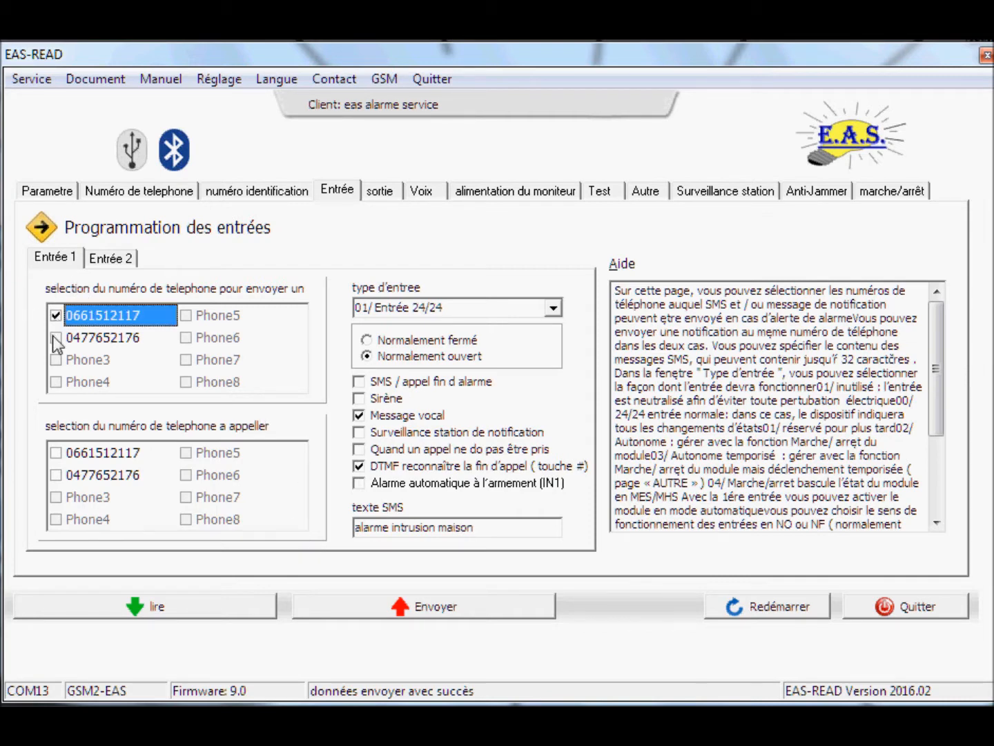
pyautogui.click(53, 453)
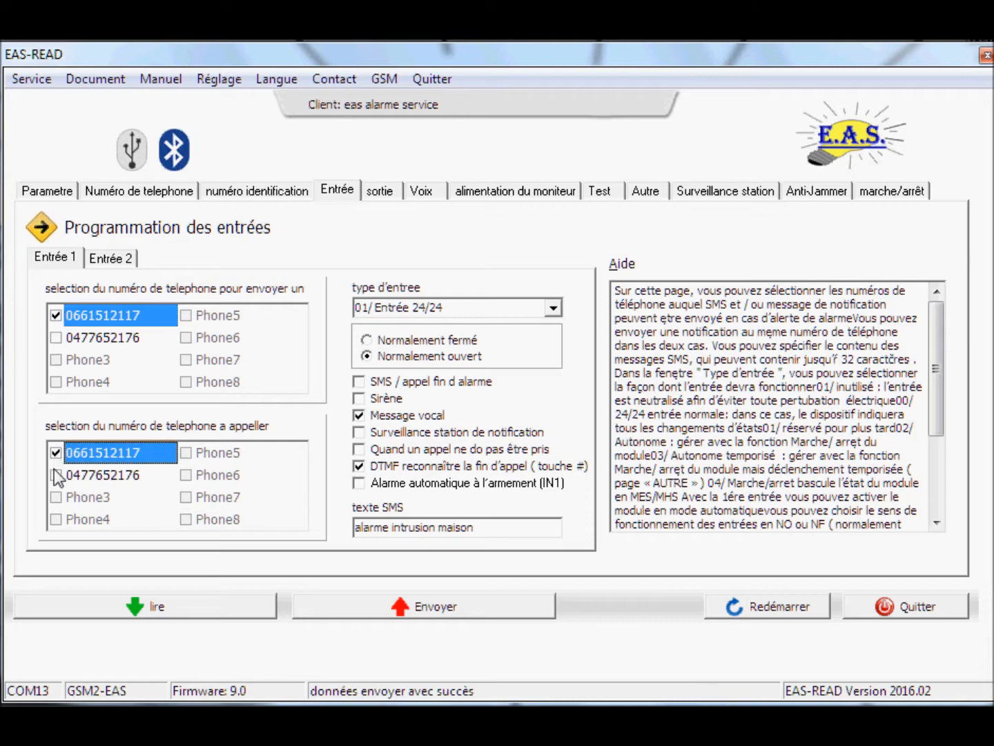
pyautogui.click(54, 474)
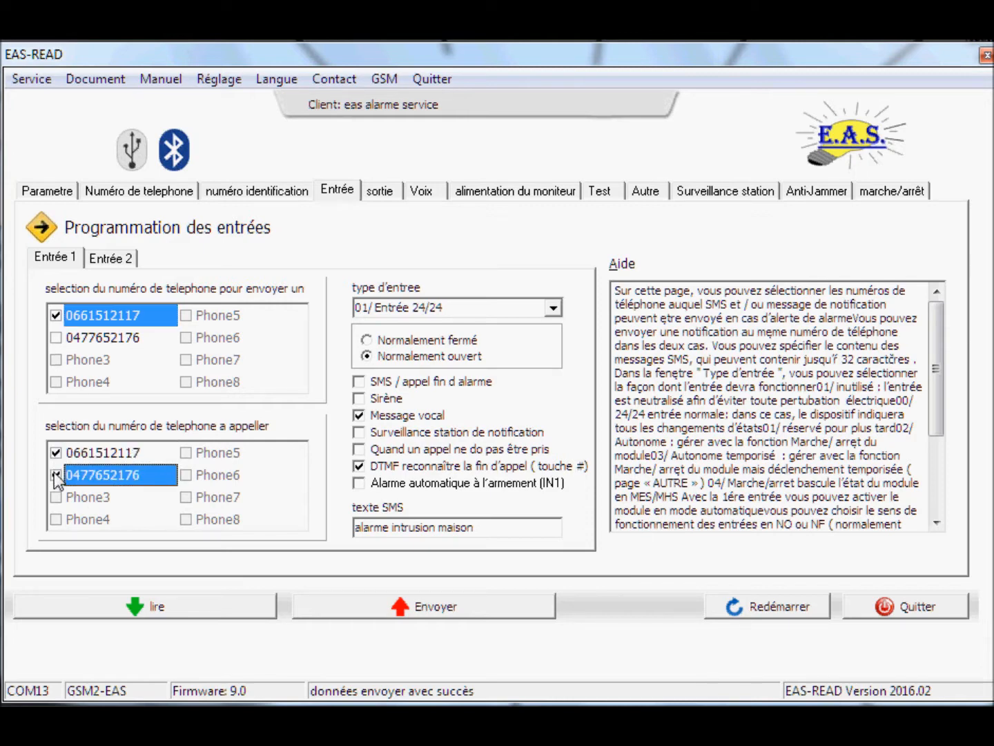
pyautogui.click(118, 261)
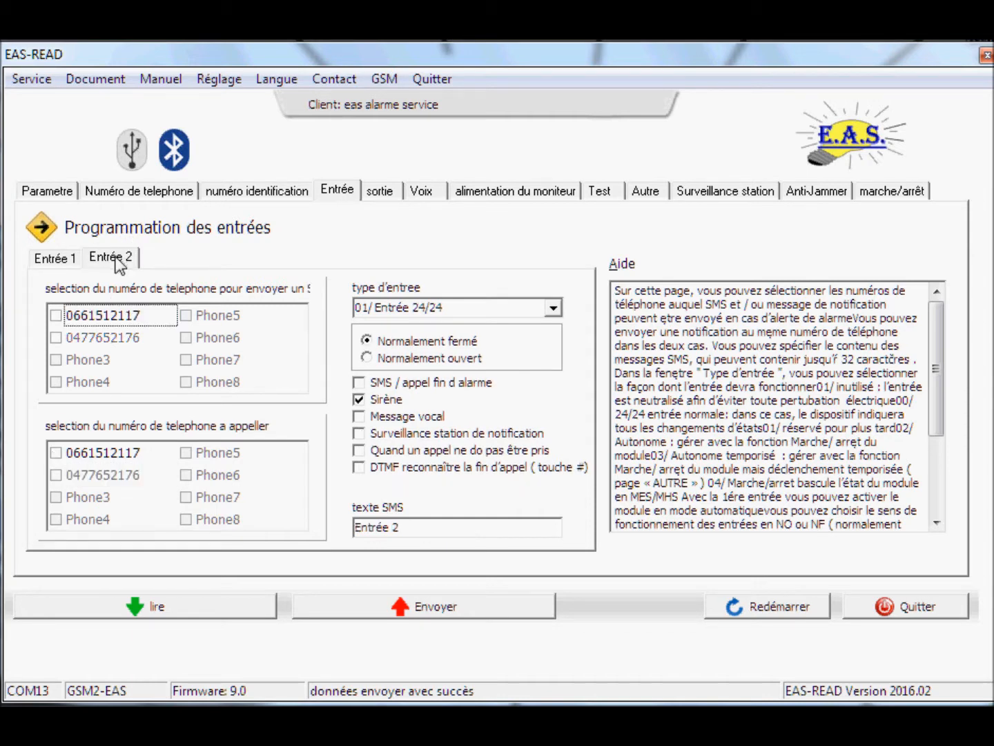
# Make input 2 normally open, SMS to first number, end-of-alarm SMS, siren off, voice message and DTMF
pyautogui.click(367, 357)
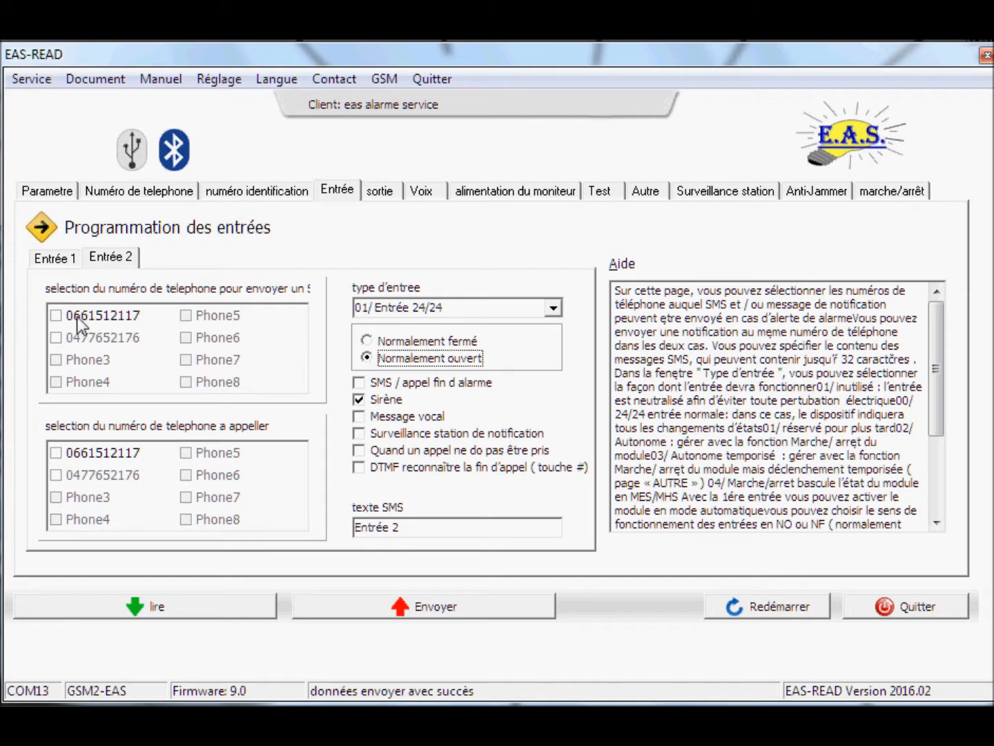
pyautogui.click(56, 315)
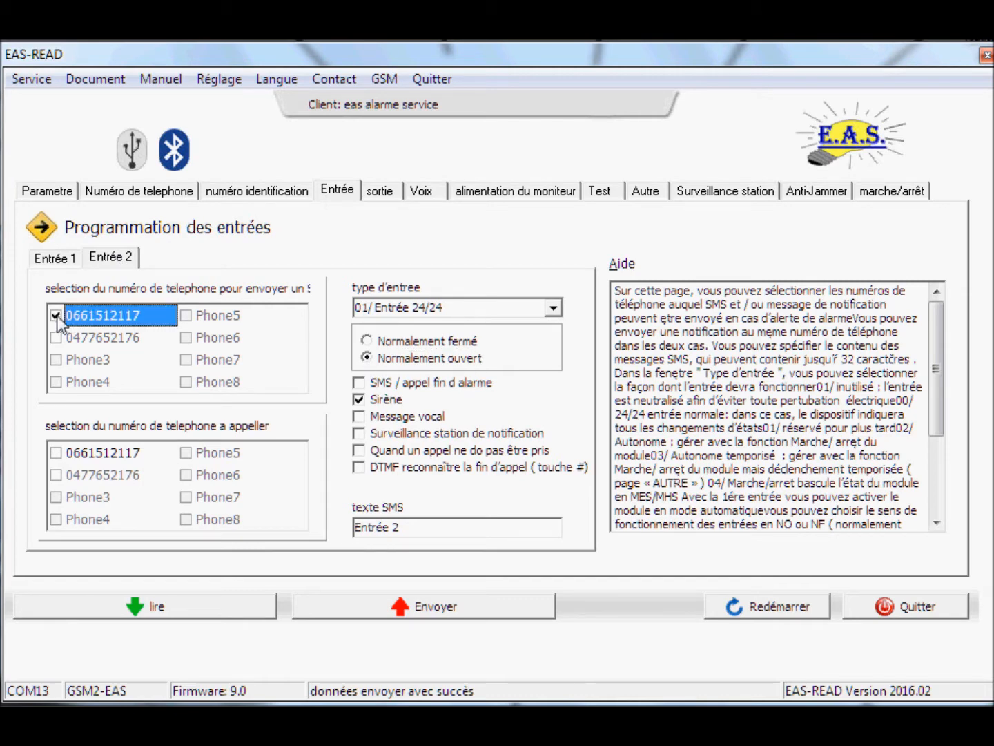
pyautogui.click(358, 381)
pyautogui.click(358, 399)
pyautogui.click(360, 416)
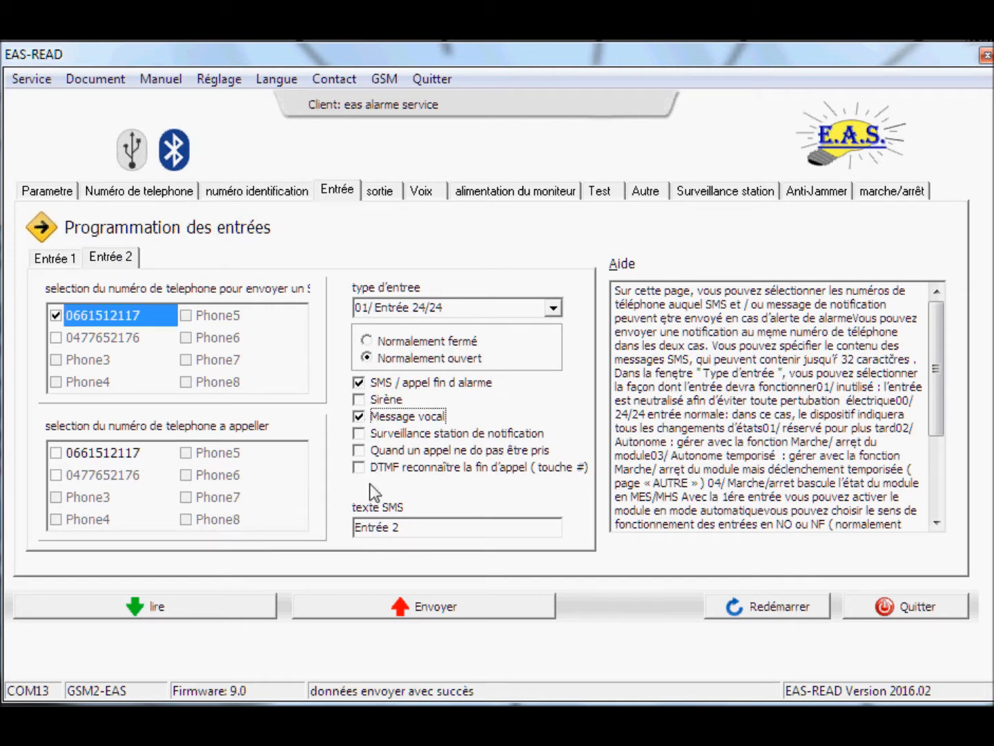
pyautogui.click(359, 468)
# Replace input 2's SMS text with 'defaut EDF'
pyautogui.moveTo(422, 527); pyautogui.dragTo(318, 535)
pyautogui.write('defaut a')
pyautogui.press('BackSpace')
pyautogui.write('EDF')
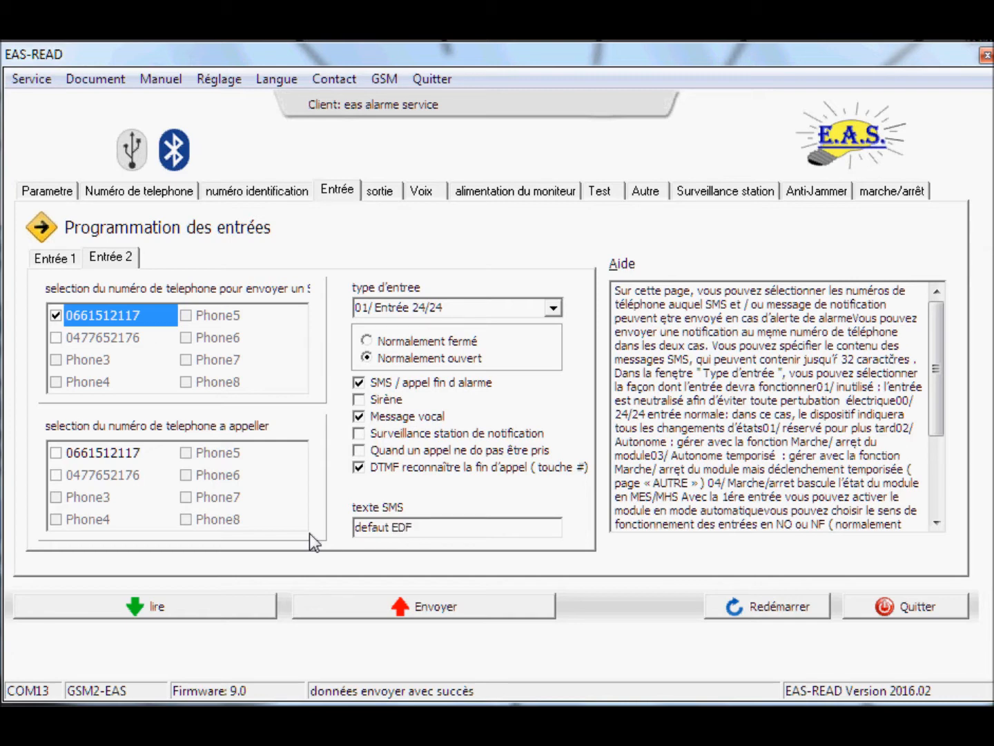
pyautogui.click(374, 193)
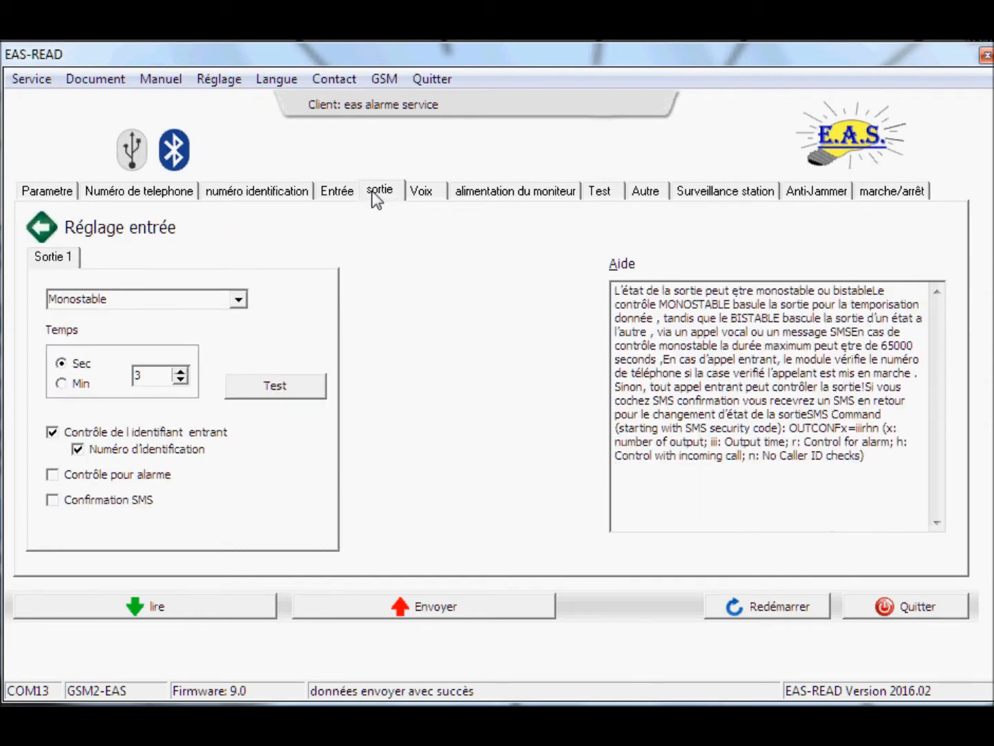
# Turn off incoming caller identity checking for output 1
pyautogui.click(52, 432)
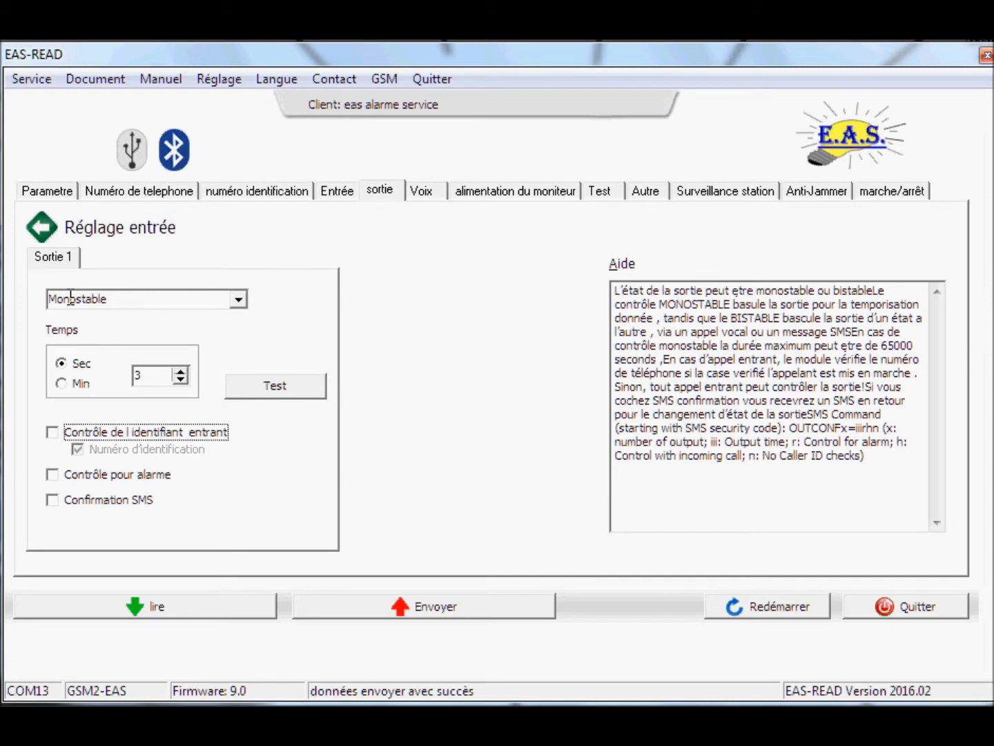
pyautogui.click(421, 190)
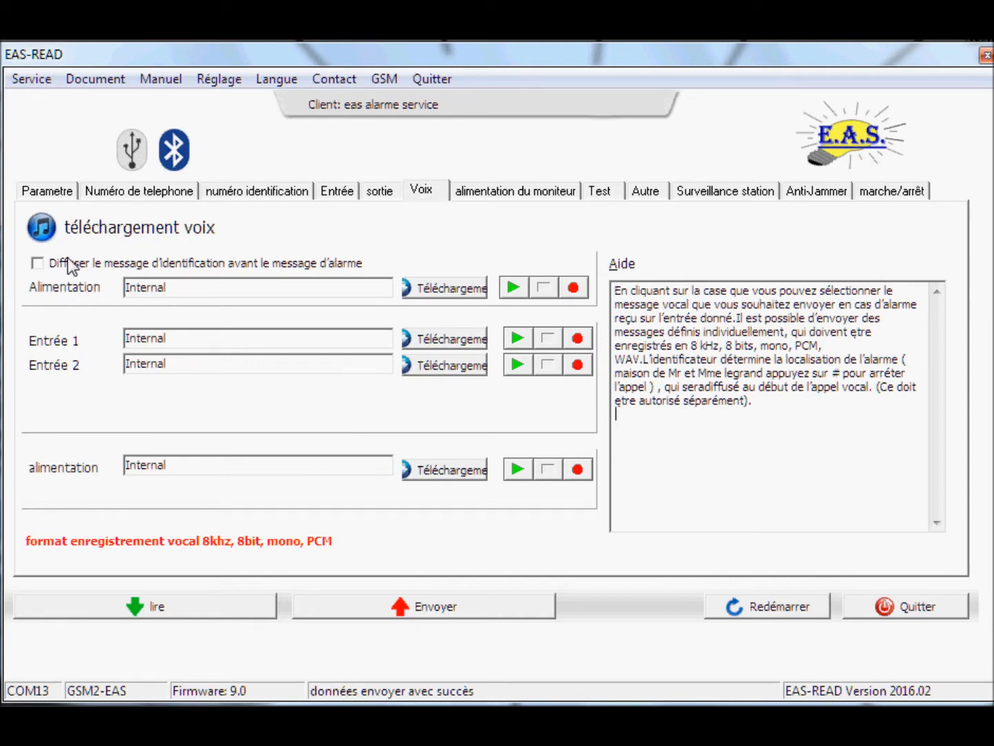
# Enable the identification message, then record and download the power supply and input 1 voice messages
pyautogui.click(38, 265)
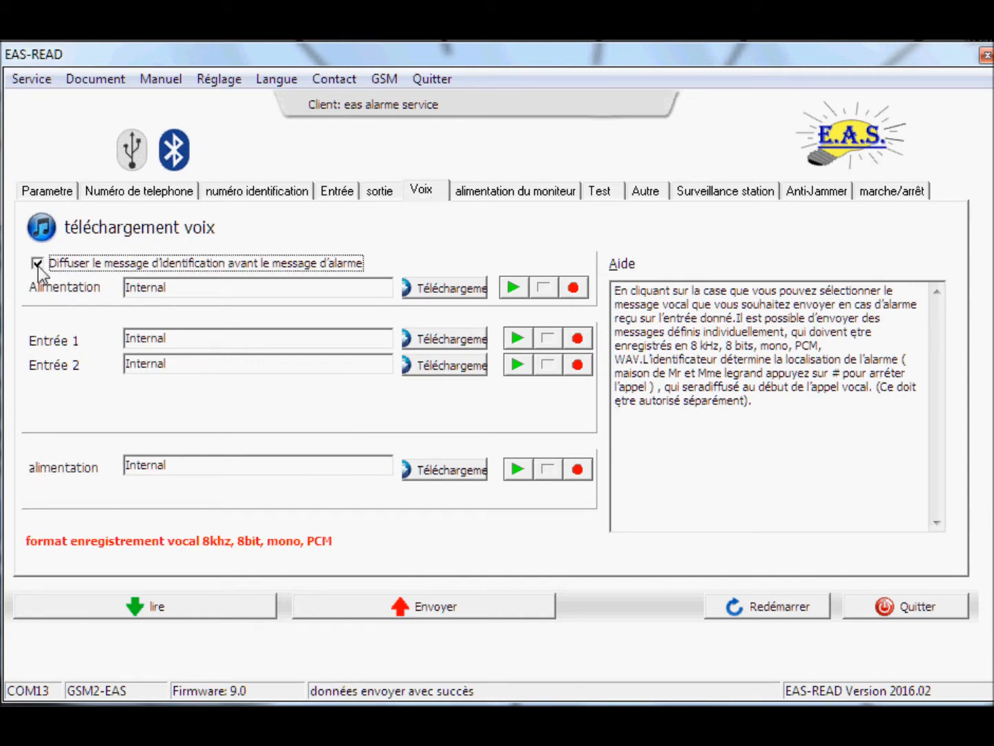
pyautogui.click(574, 288)
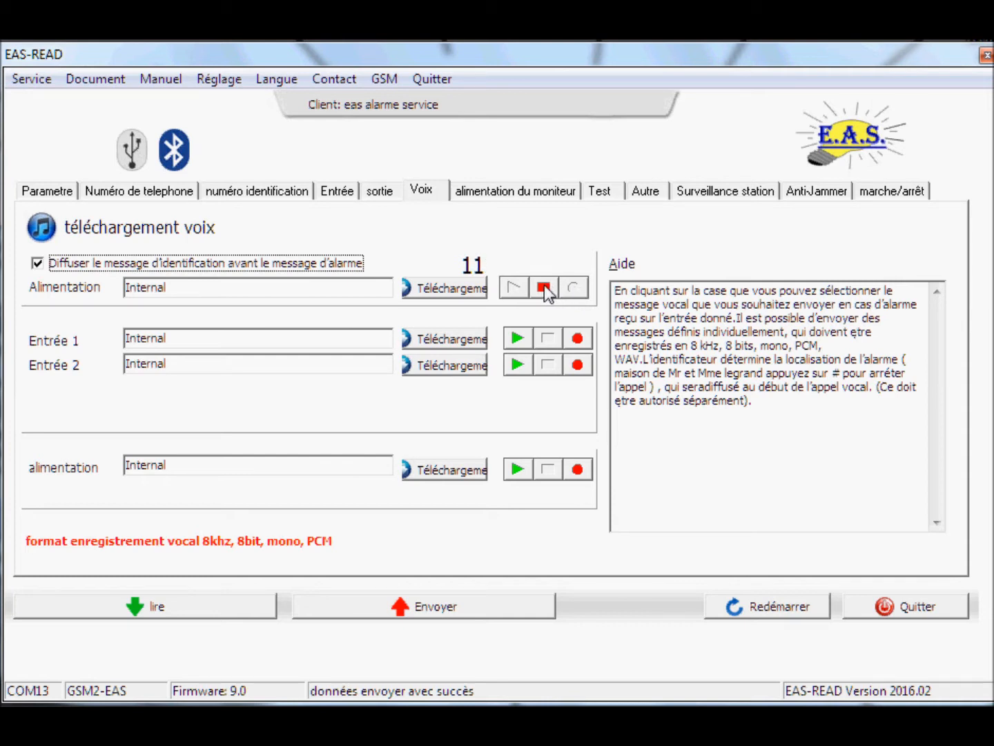
pyautogui.click(544, 285)
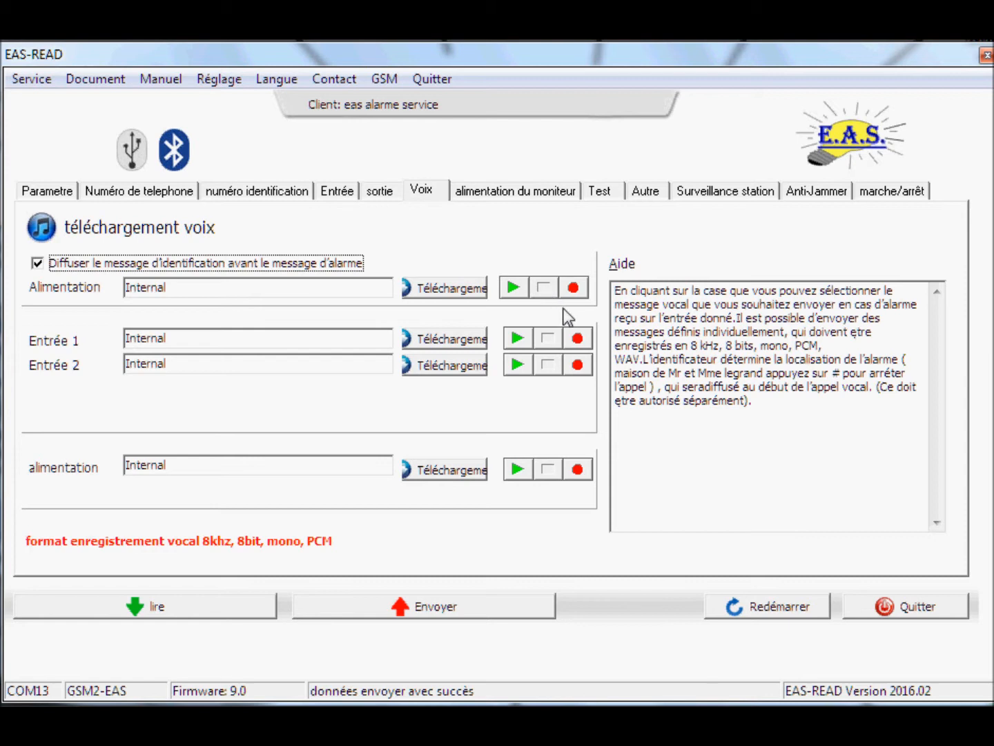
pyautogui.click(578, 338)
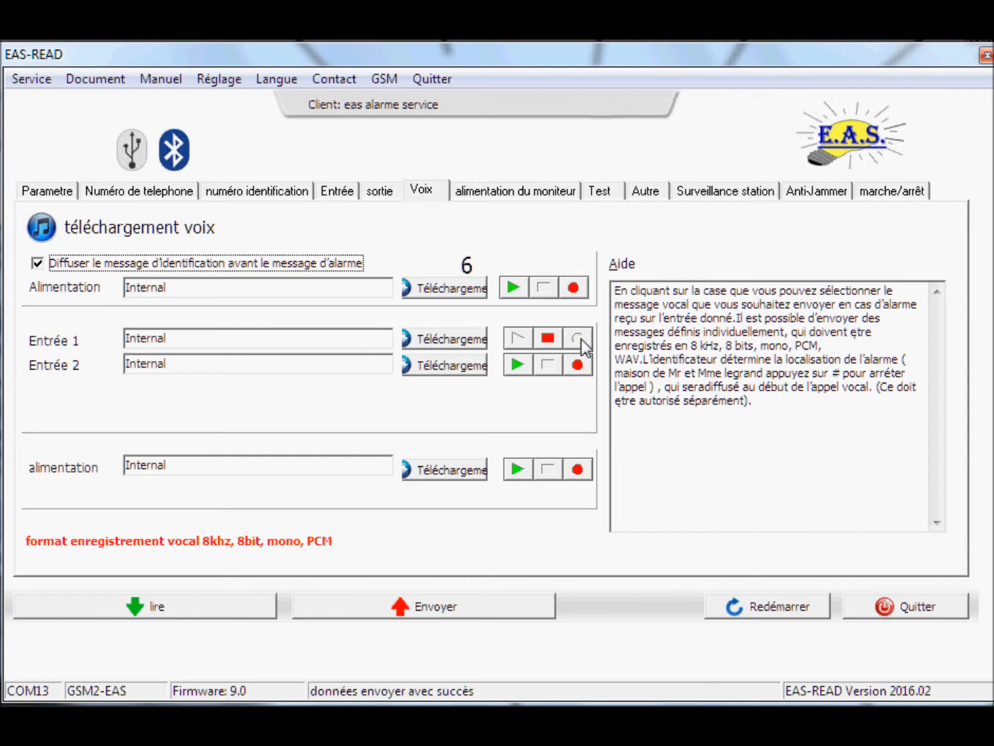
pyautogui.click(546, 338)
pyautogui.click(439, 291)
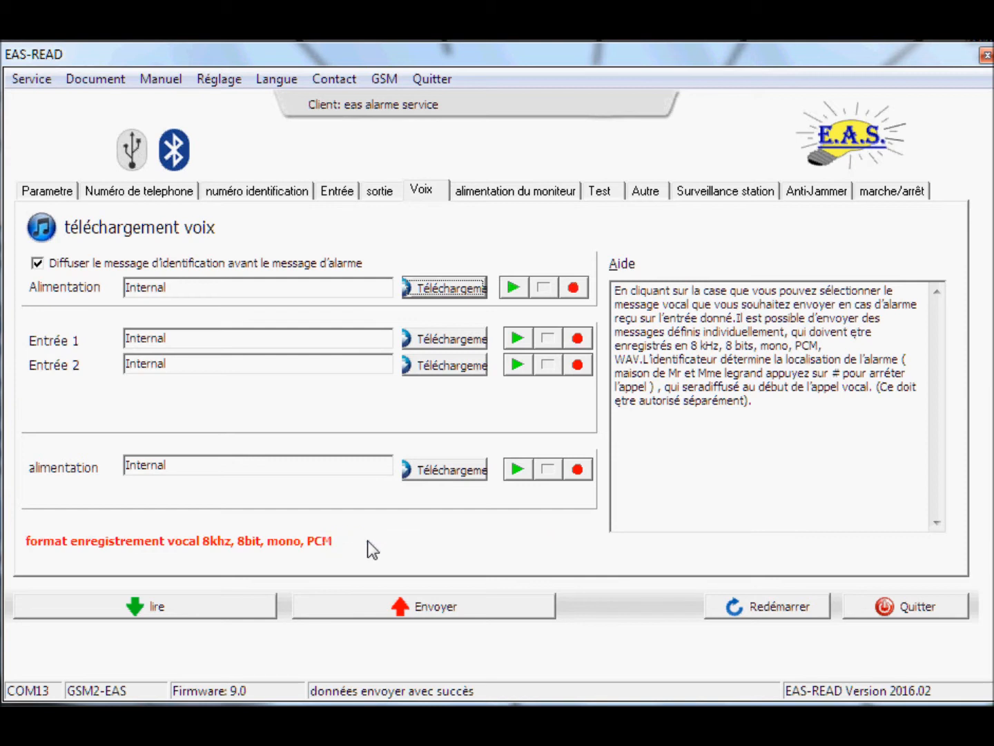
pyautogui.click(440, 341)
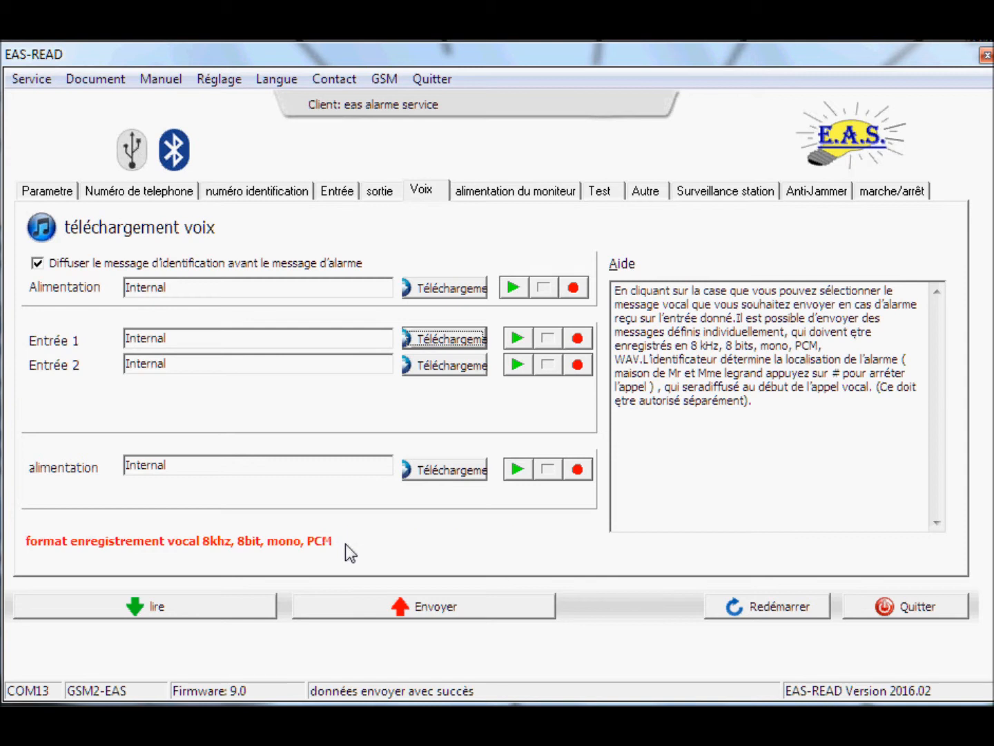
# Keep the power supervision alarm voltage threshold at 11V
pyautogui.click(495, 198)
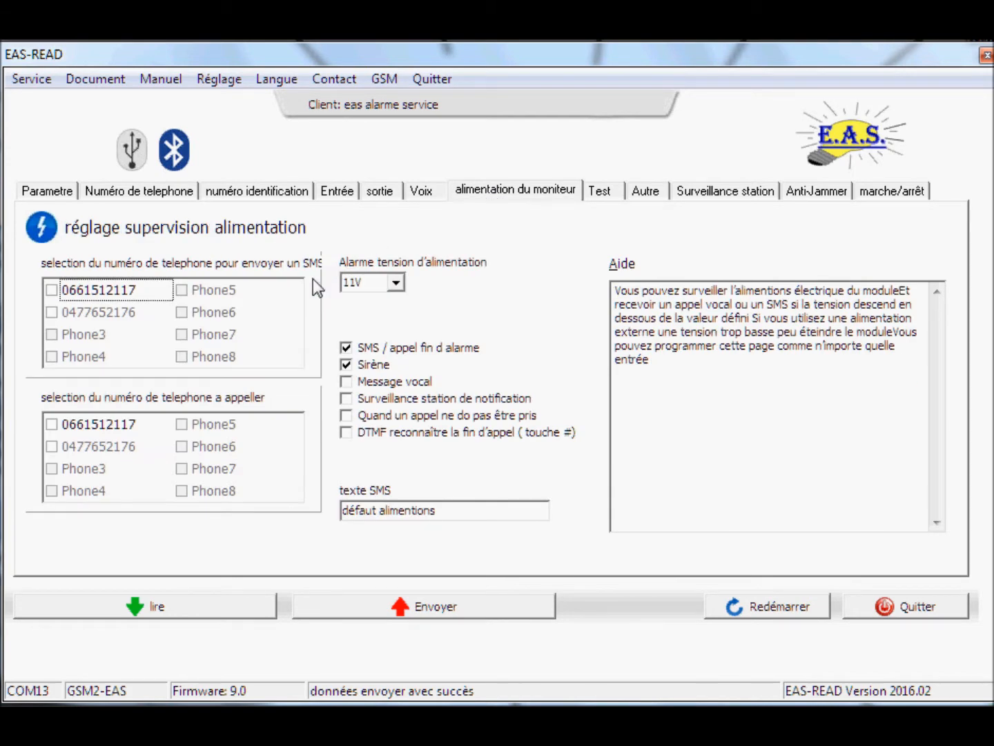
pyautogui.click(397, 283)
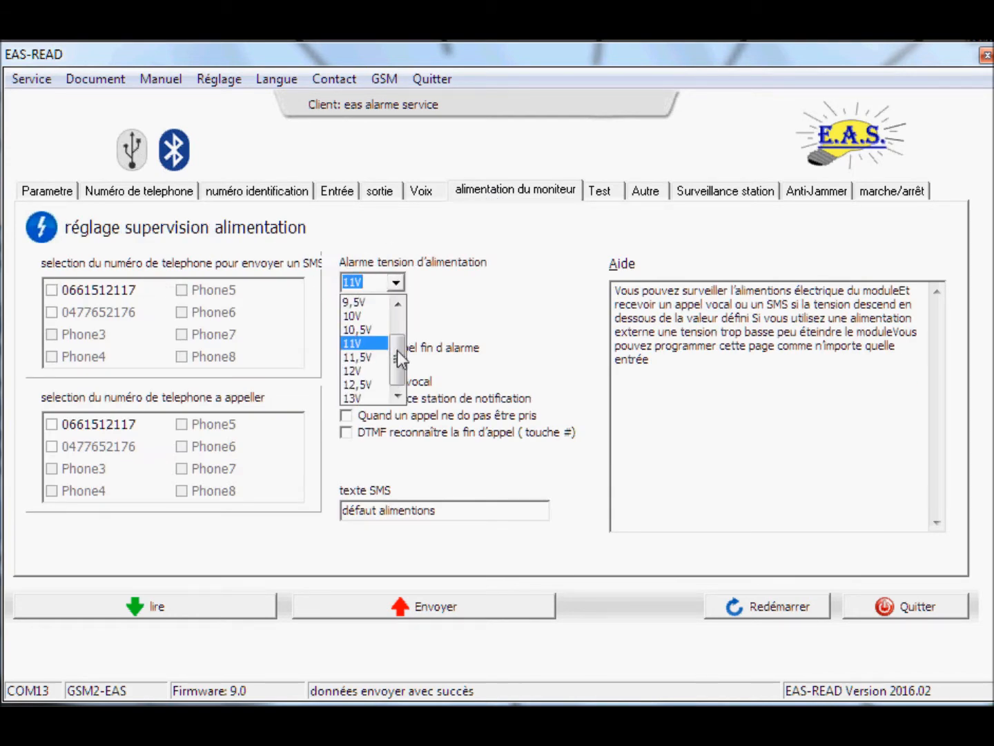
pyautogui.moveTo(397, 372)
pyautogui.mouseDown()
pyautogui.moveTo(400, 304)
pyautogui.moveTo(396, 352)
pyautogui.mouseUp()
pyautogui.click(366, 358)
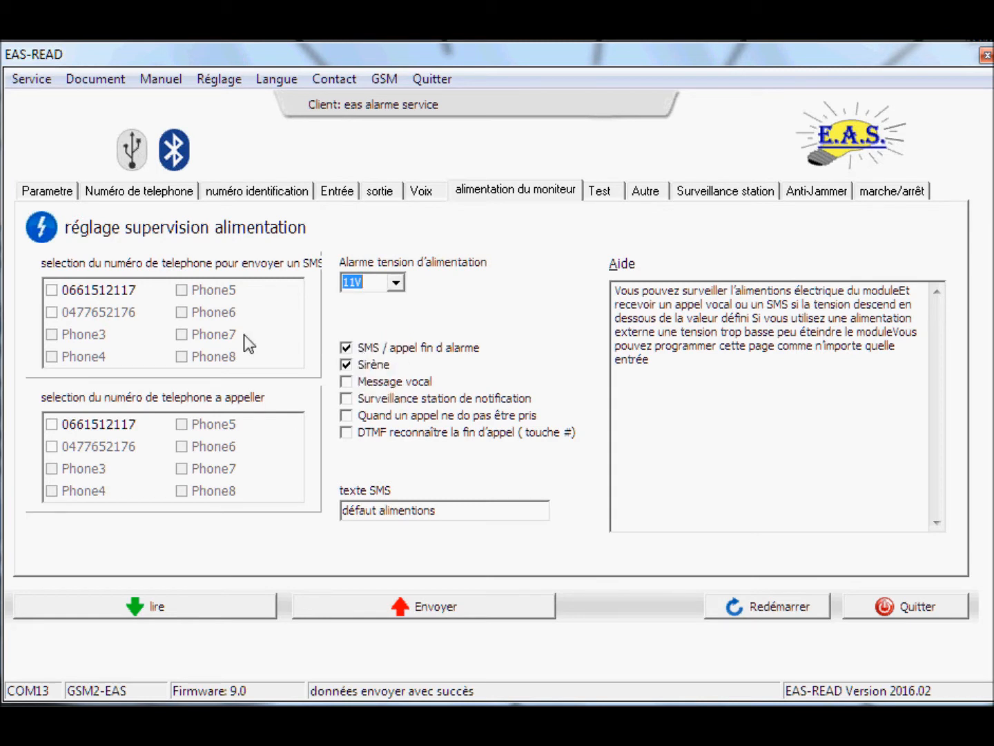
# Send power alarms by SMS to the first number with siren off, voice message, DTMF, text 'défaut batterie faible'
pyautogui.click(52, 290)
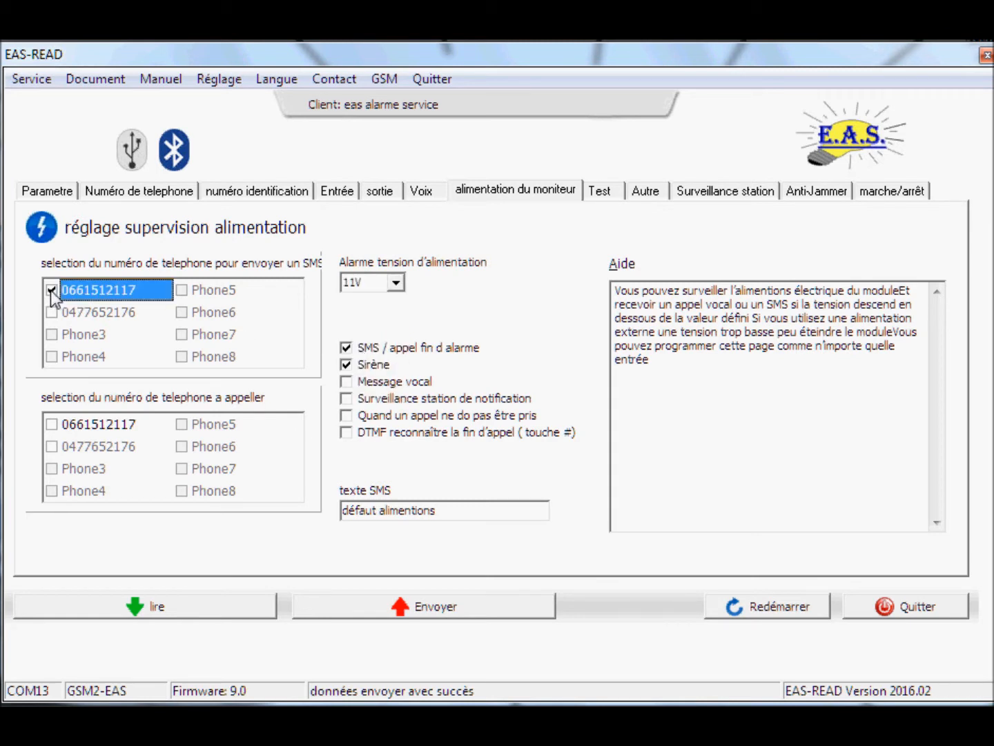
pyautogui.click(344, 366)
pyautogui.click(345, 382)
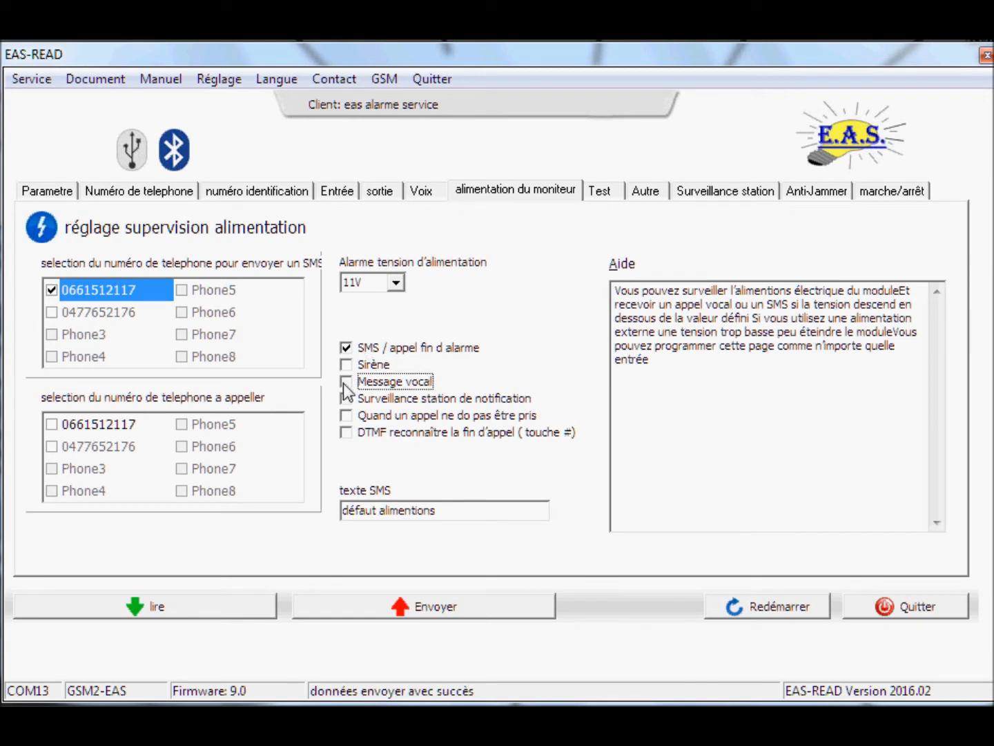
pyautogui.click(347, 432)
pyautogui.moveTo(384, 510); pyautogui.dragTo(464, 510)
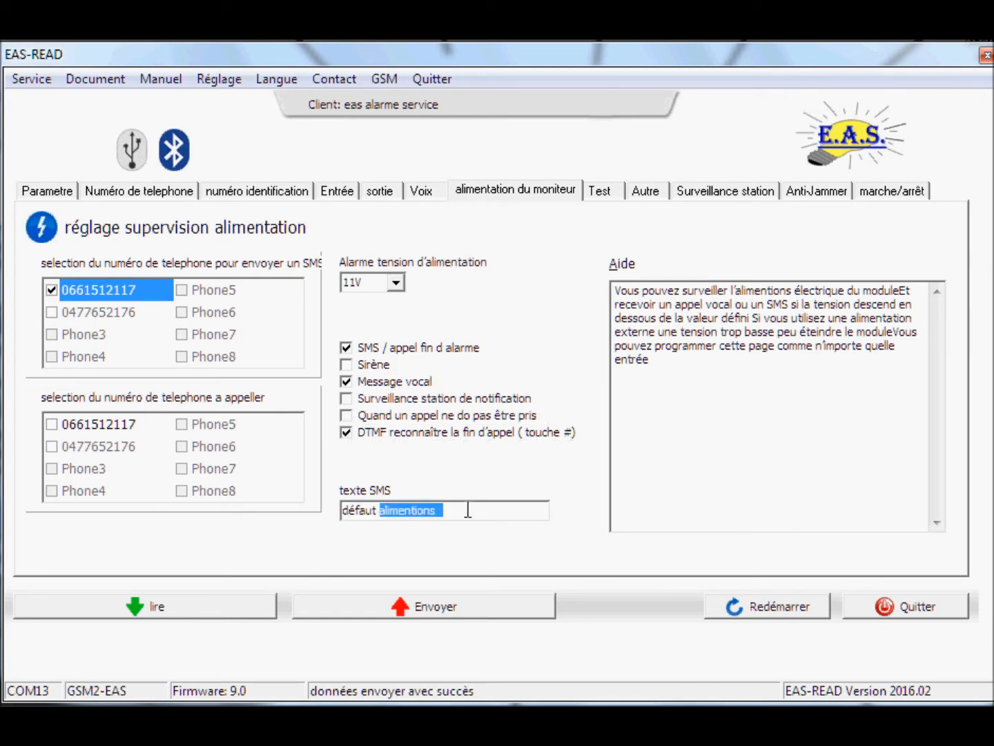
pyautogui.write('batterie')
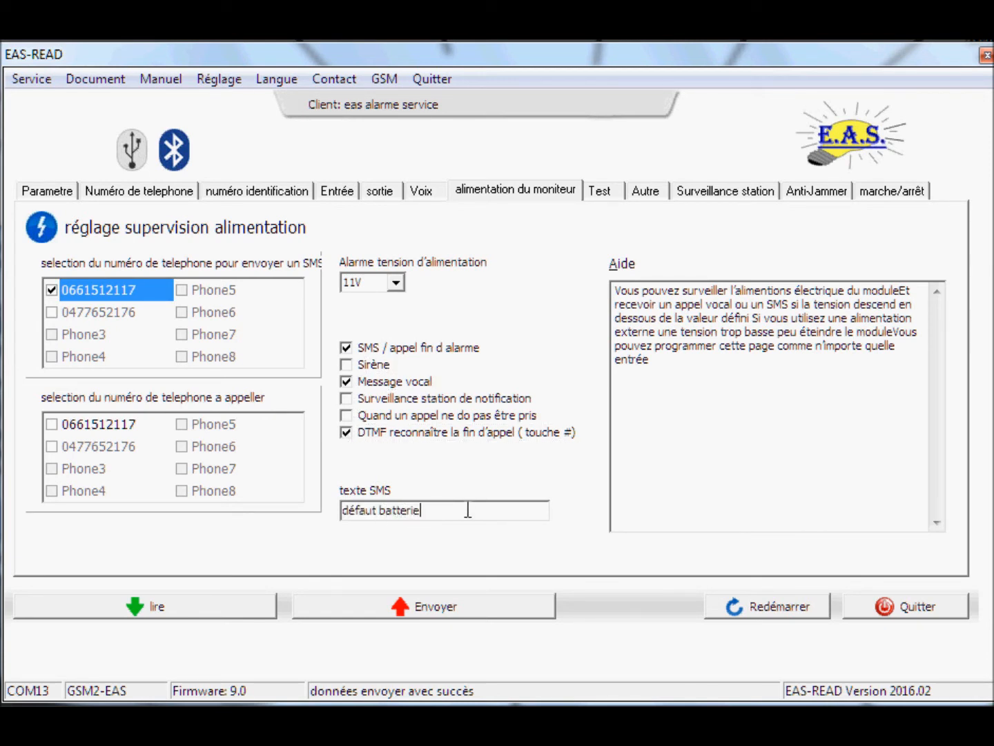
pyautogui.write(' faible')
# Change the end-of-alarm SMS text from 'Restaurer' to 'fin :'
pyautogui.click(611, 190)
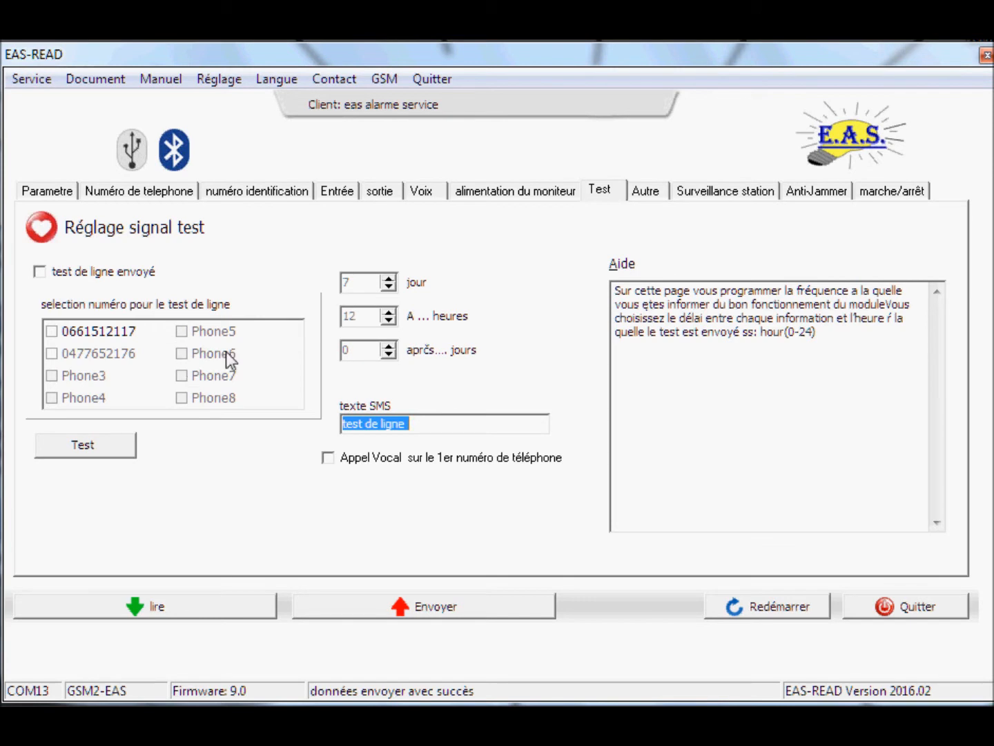
pyautogui.click(646, 193)
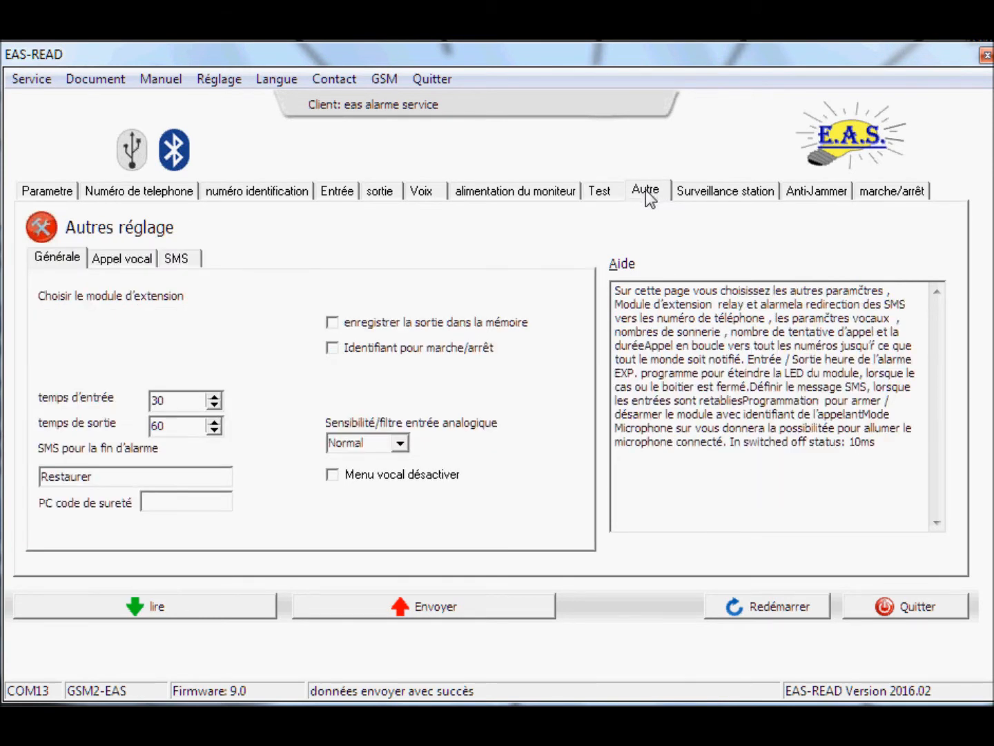
pyautogui.moveTo(110, 476); pyautogui.dragTo(31, 467)
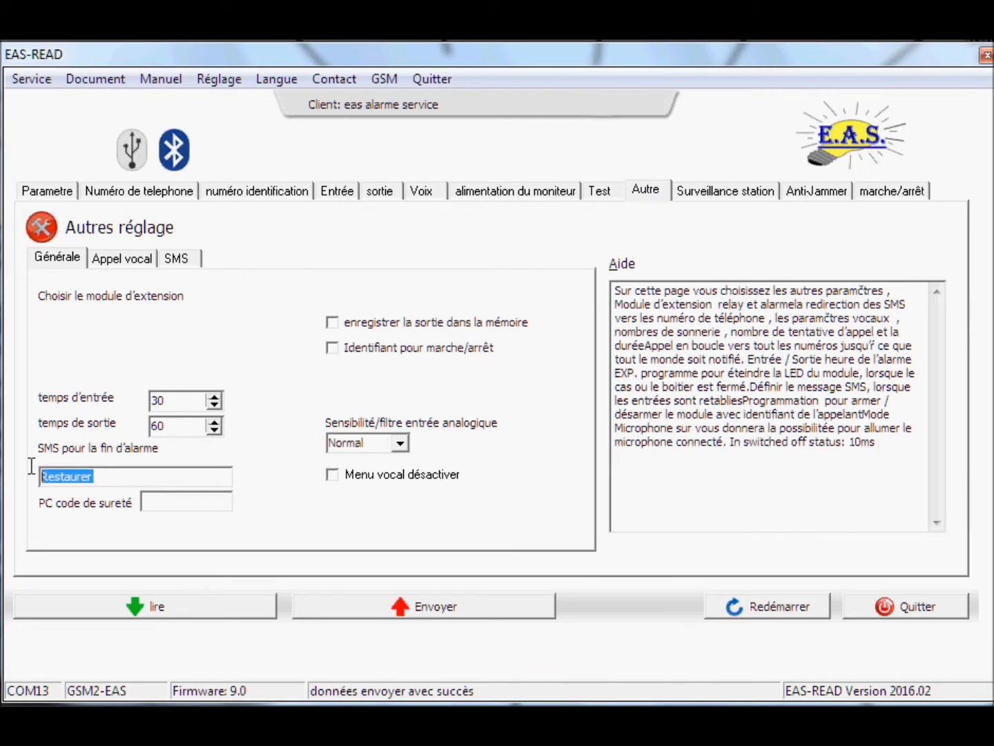
pyautogui.write('fin :')
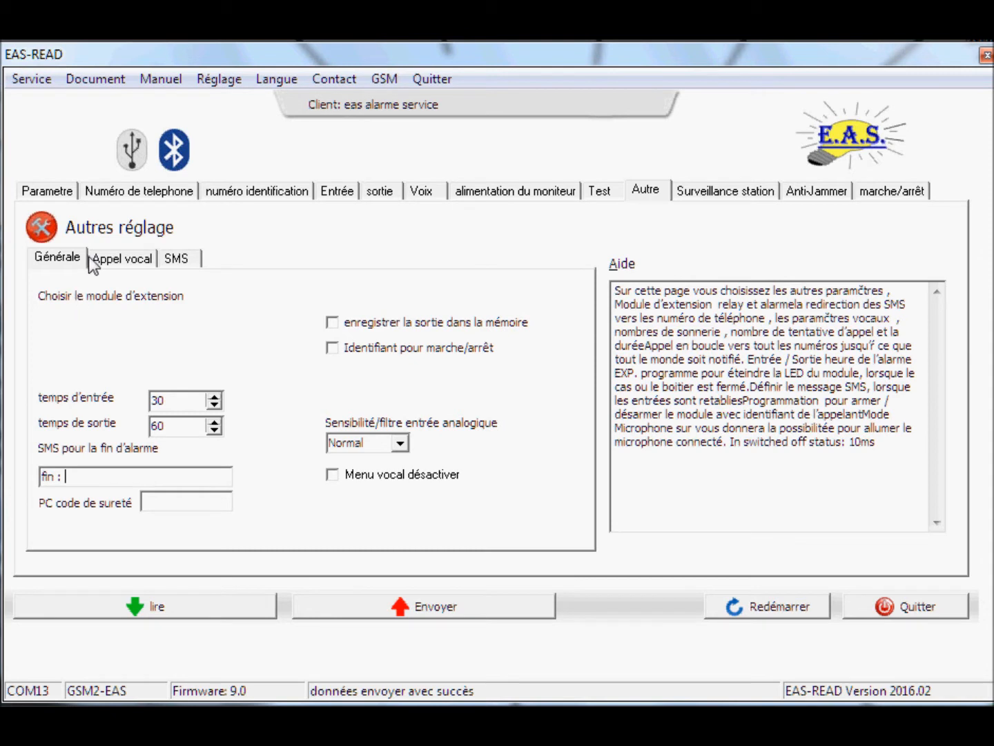
# Set voice calls to 2 maximum callbacks and 60 talk time, and change the SMS security code
pyautogui.click(114, 260)
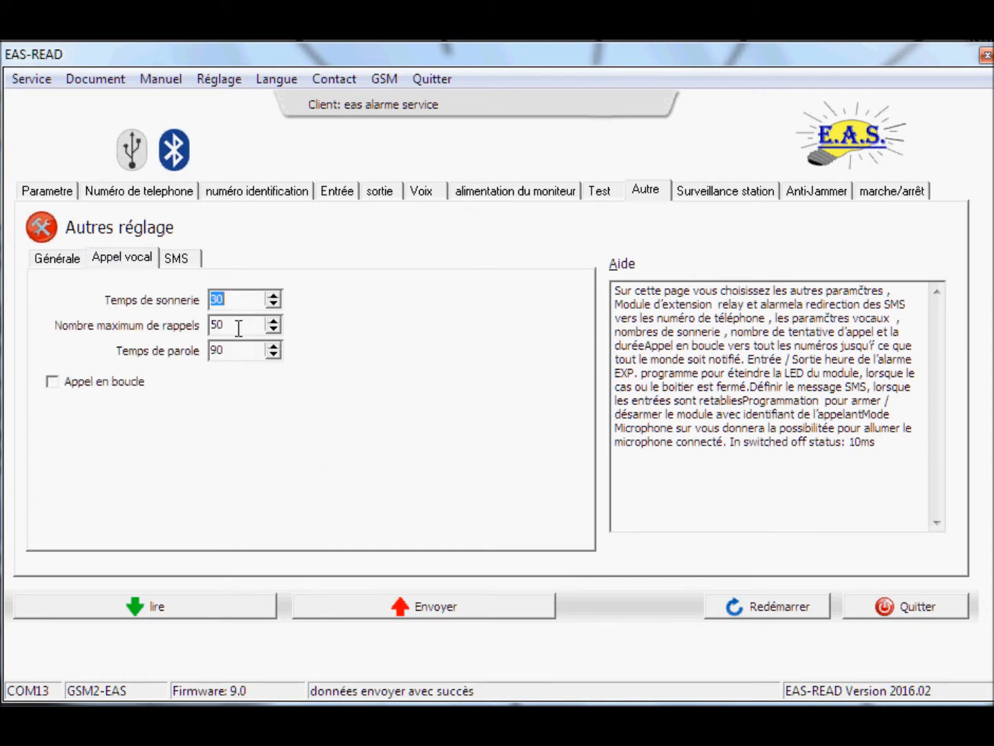
pyautogui.press('Tab')
pyautogui.write('2')
pyautogui.press('Tab')
pyautogui.write('60')
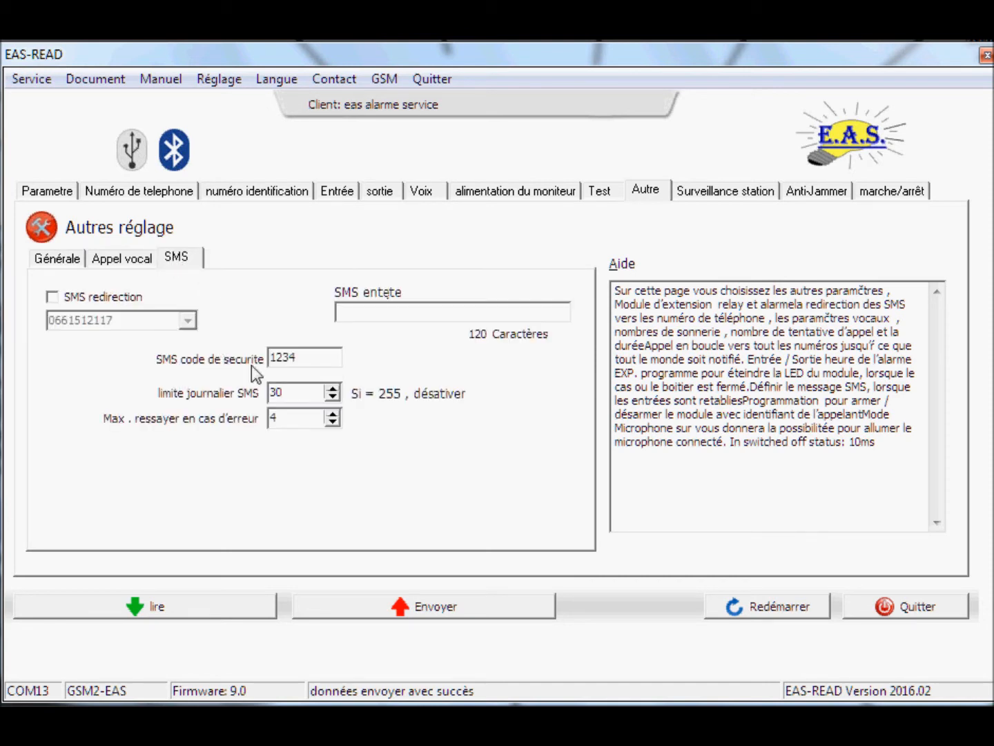
pyautogui.doubleClick(299, 358)
pyautogui.write('4321')
# Review the monitoring station settings, then append 'GSM' so the anti-jammer SMS reads 'Alarme brouillage GSM'
pyautogui.click(705, 193)
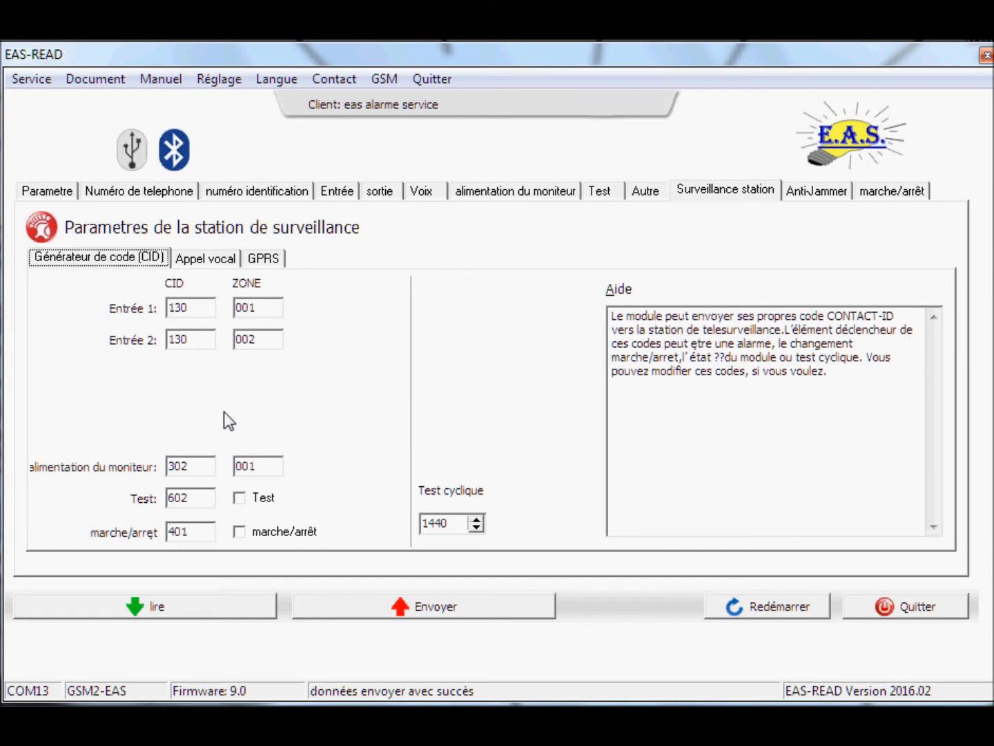
pyautogui.click(193, 261)
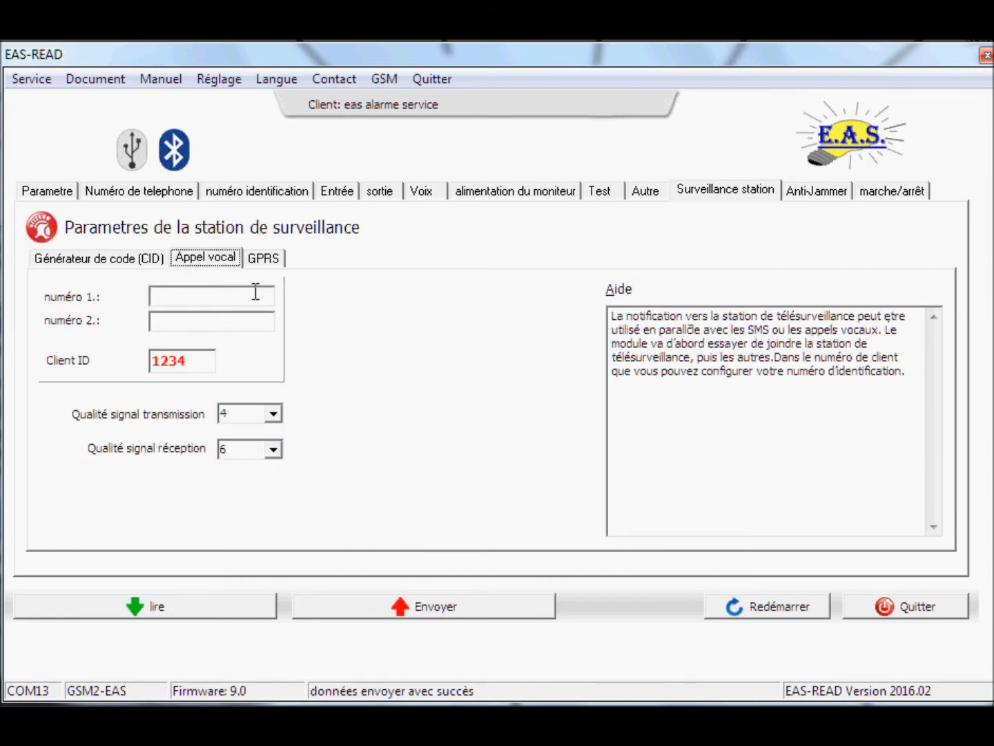
pyautogui.click(804, 193)
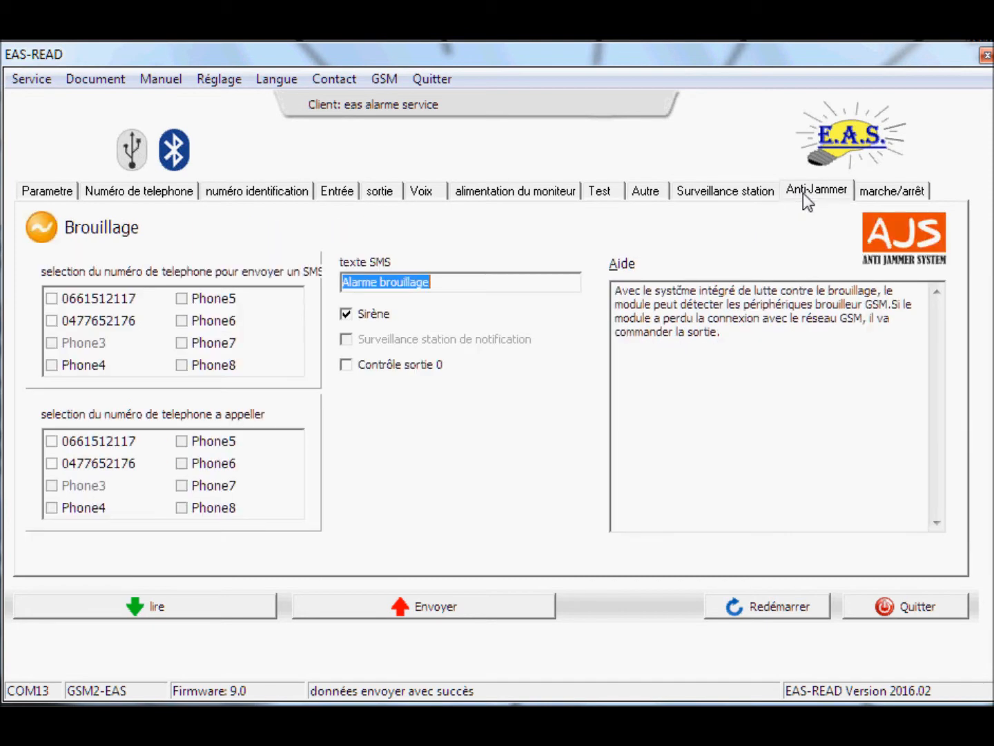
pyautogui.click(484, 282)
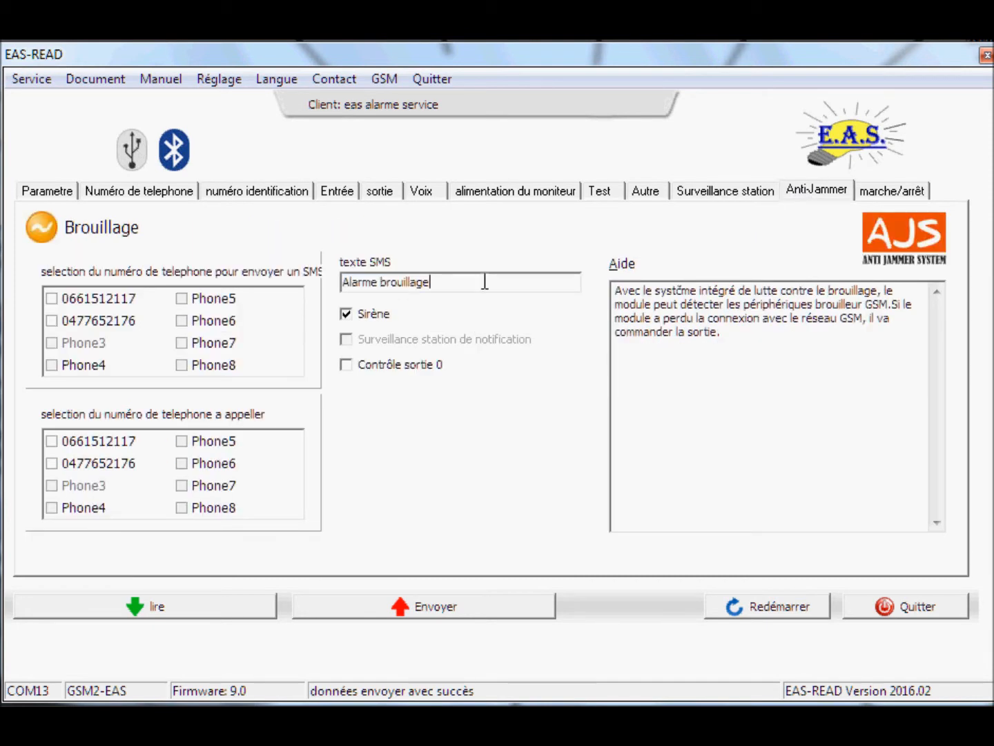
pyautogui.write('GSM')
# Set the opening SMS text to 'Alarme hors service' and the closing one to 'Alarme en service'
pyautogui.click(888, 194)
pyautogui.click(412, 283)
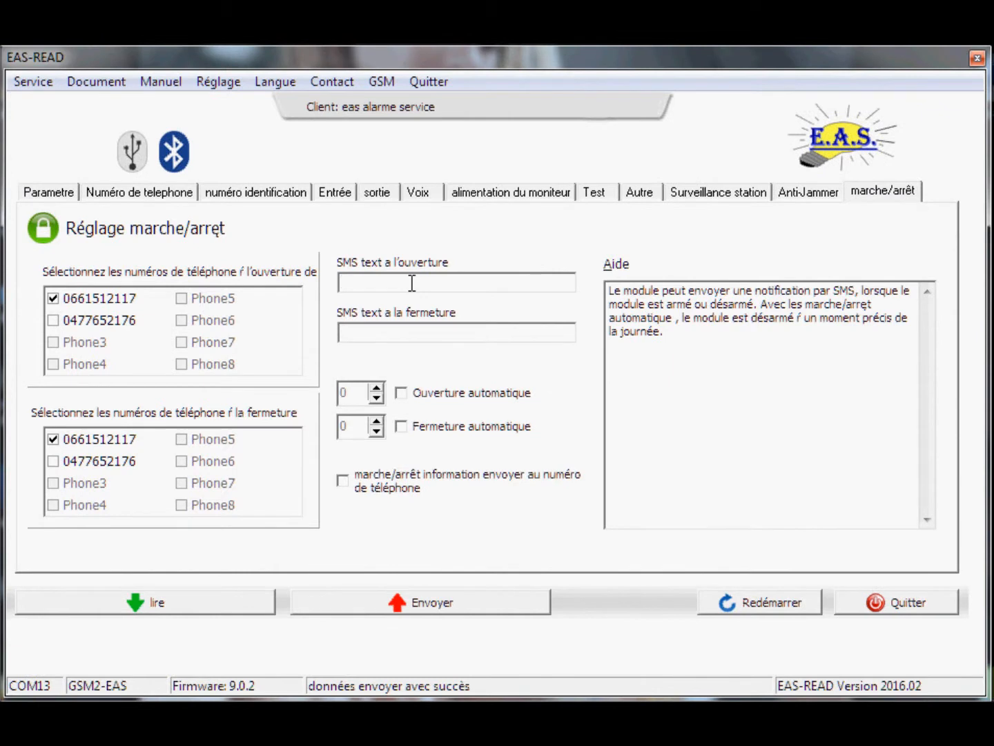
pyautogui.write('Alarme hors service')
pyautogui.click(408, 332)
pyautogui.write('Alarme en')
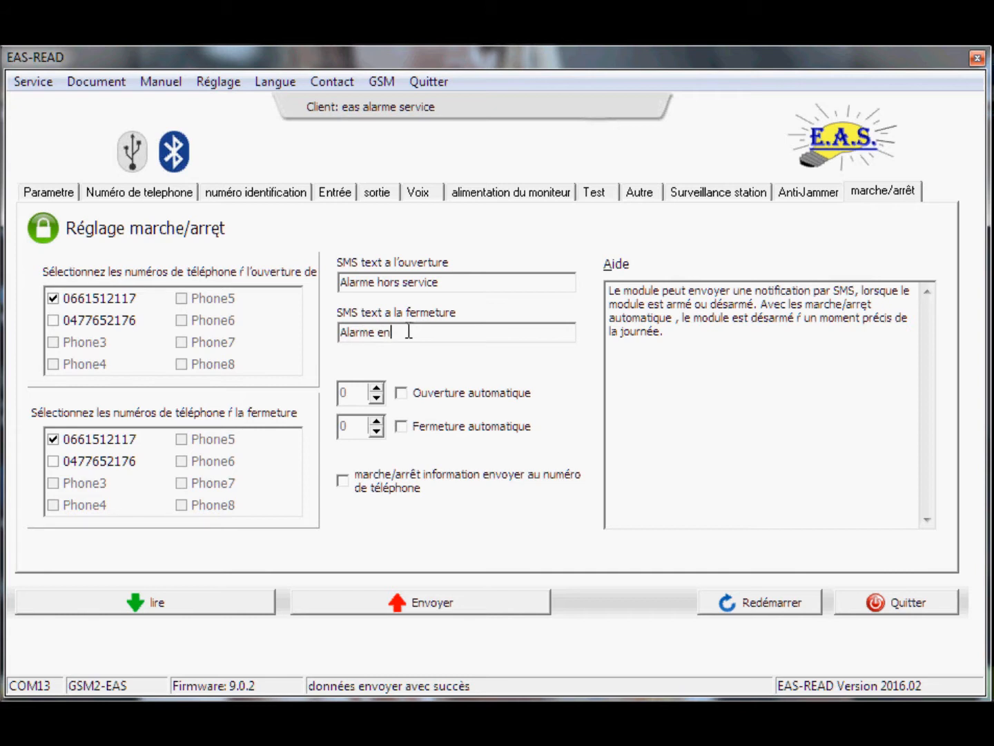
pyautogui.write(' service')
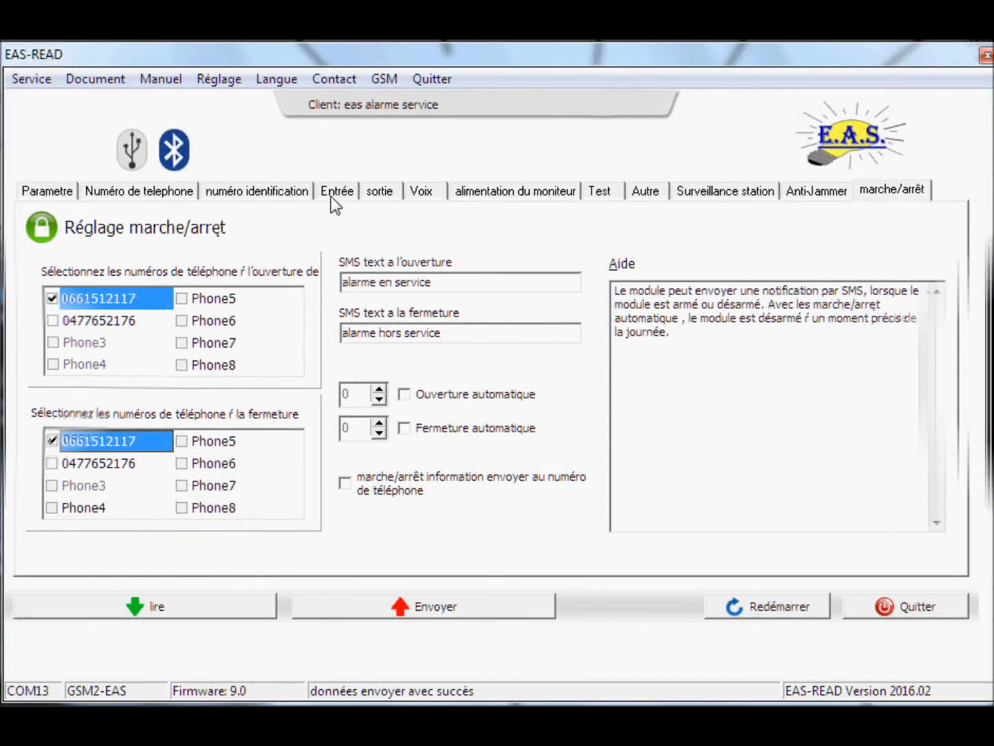
# Make input 2 type 05/ Marce/Arret without SMS to the first number, and send the configuration to the module
pyautogui.click(330, 193)
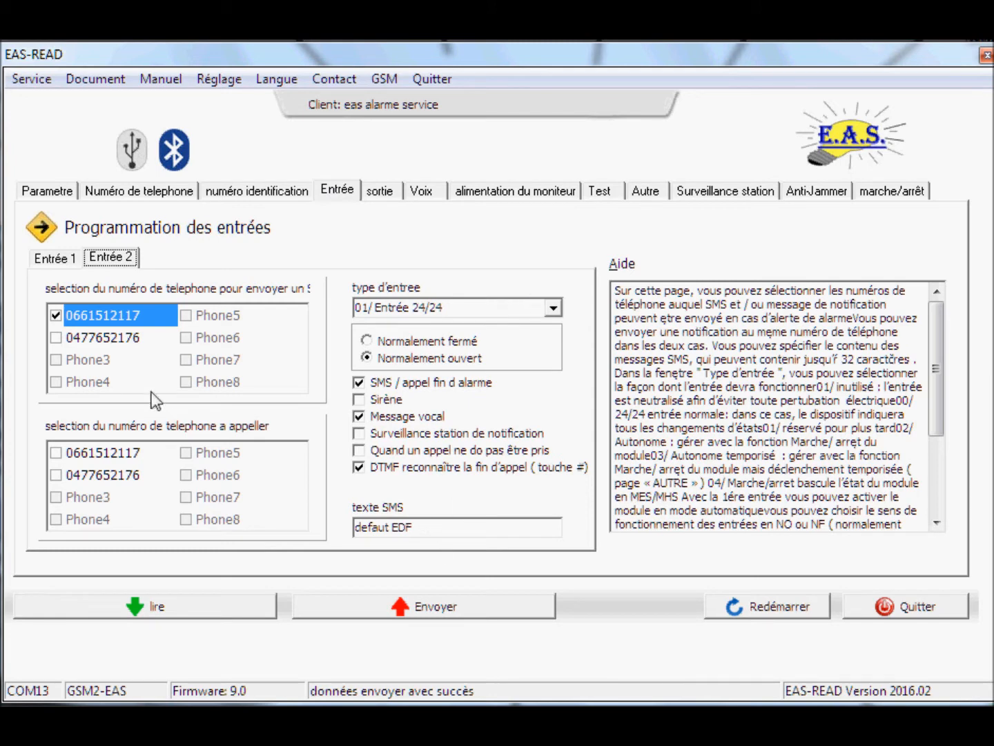
pyautogui.click(56, 317)
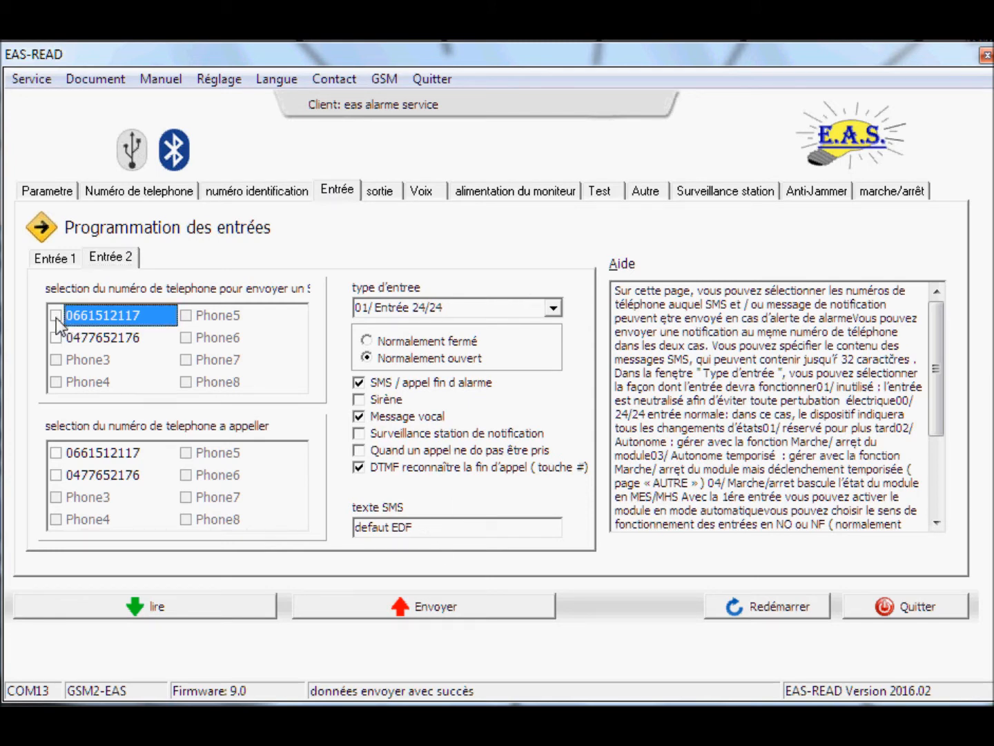
pyautogui.click(554, 308)
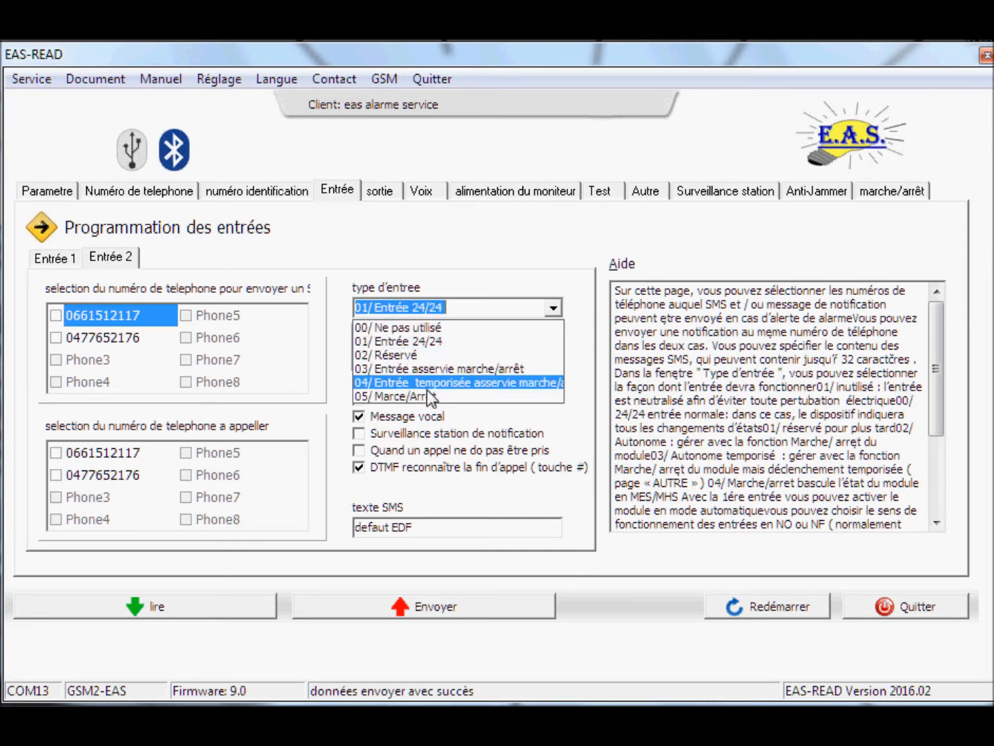
pyautogui.click(431, 397)
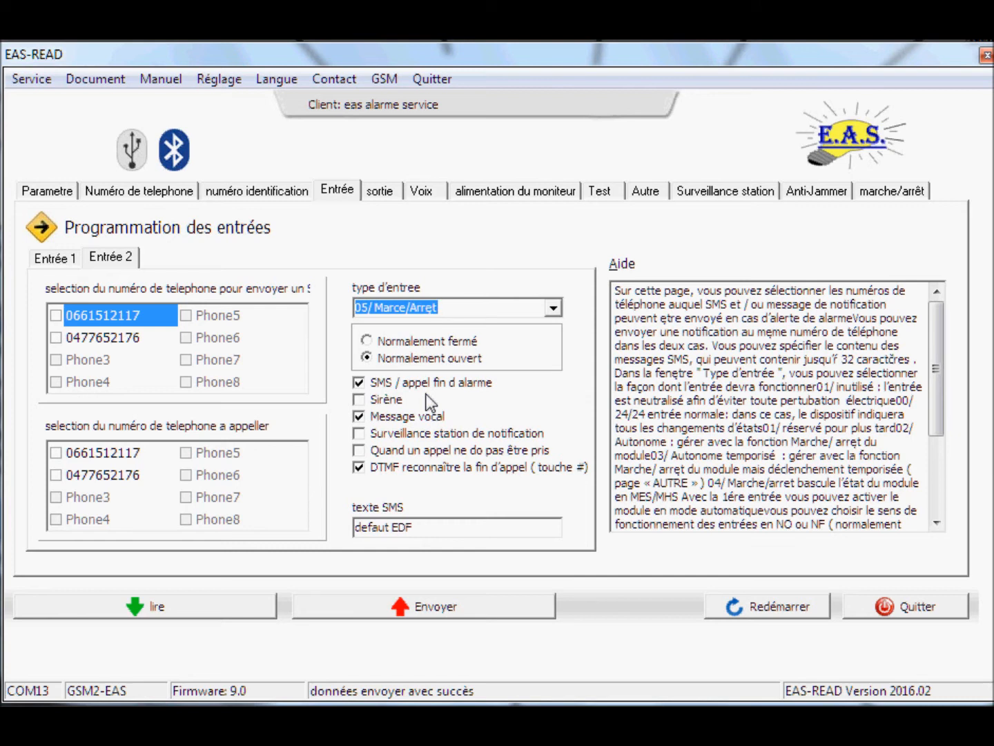
pyautogui.click(444, 605)
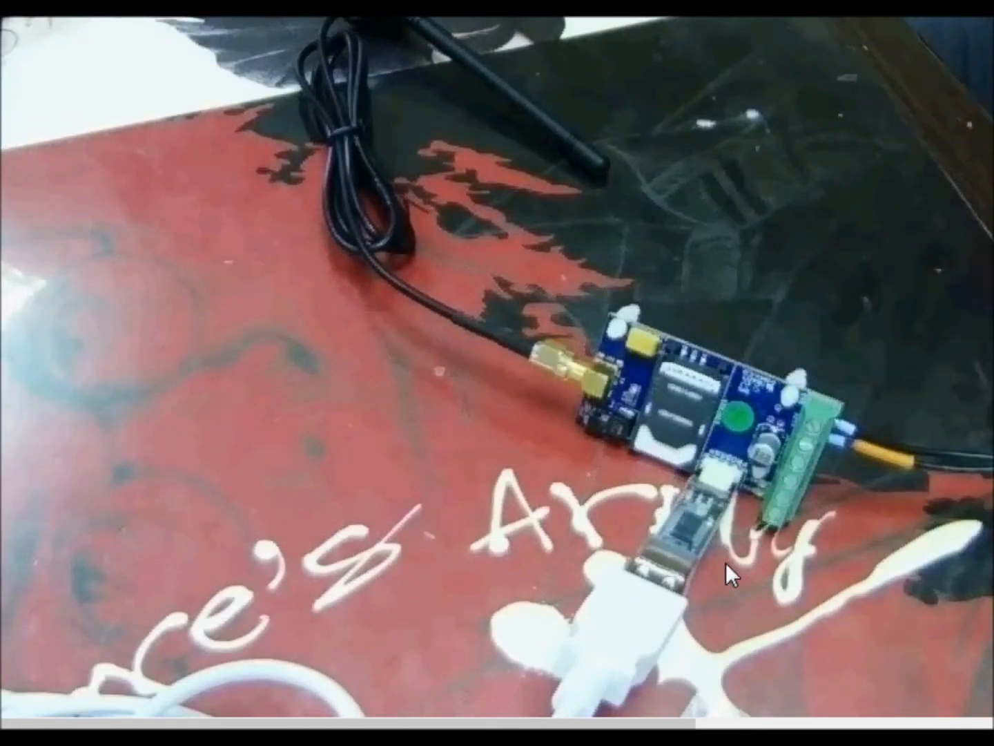
pyautogui.moveTo(433, 707)
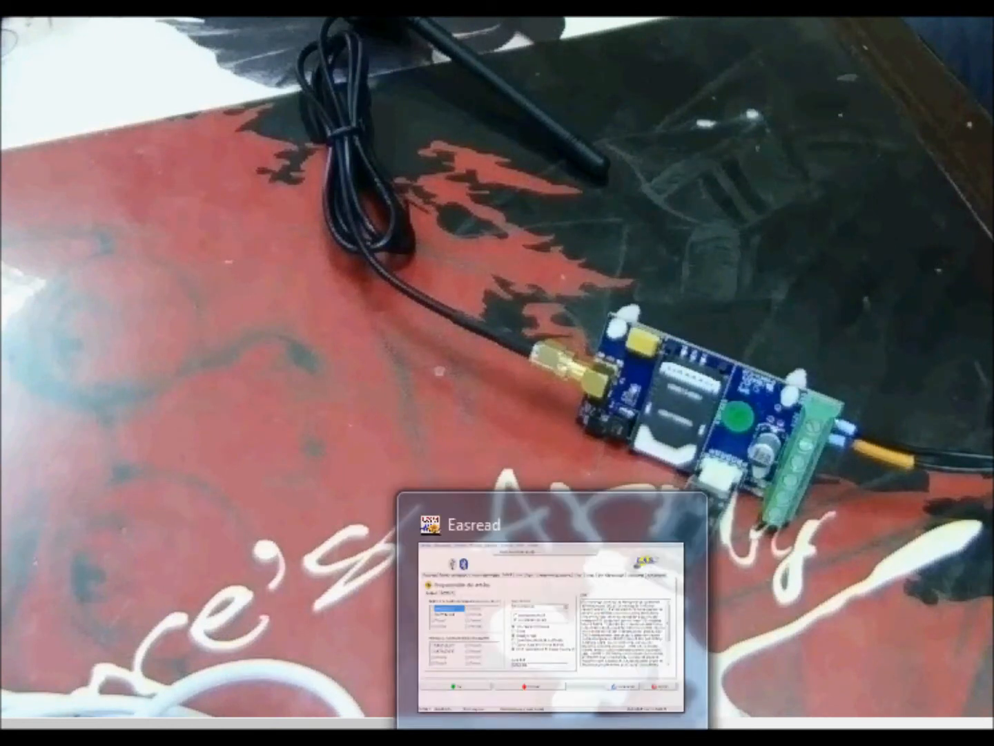